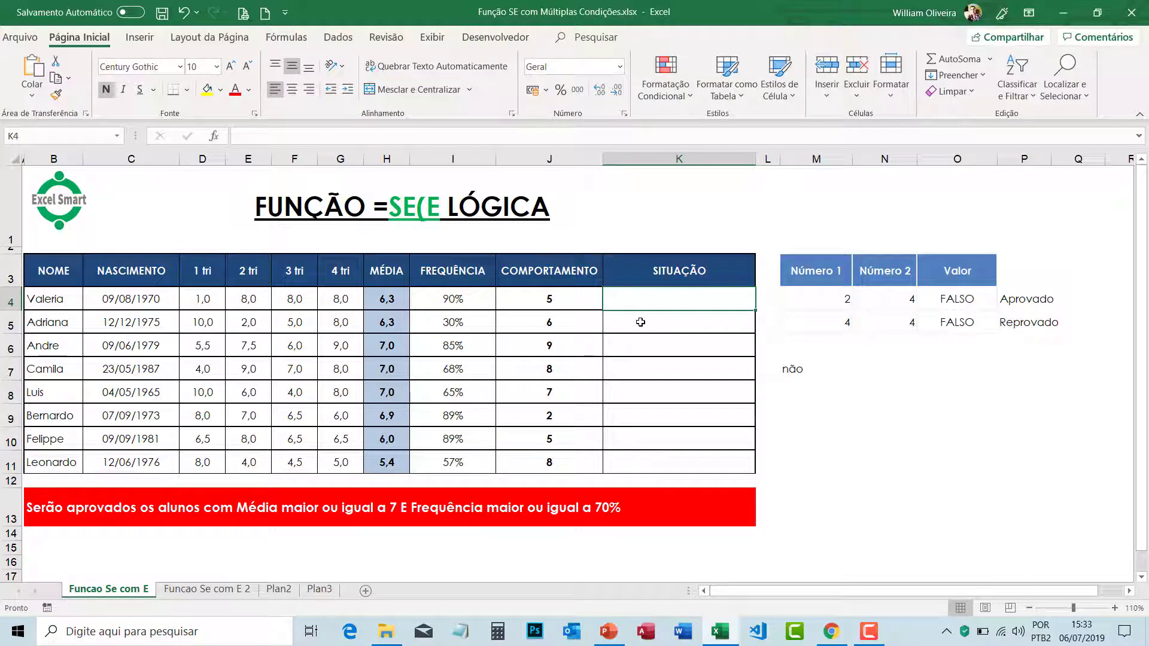
- Review the student's MÉDIA, FREQUÊNCIA and COMPORTAMENTO values and the Aprovado/Reprovado example results
left_click(398, 306)
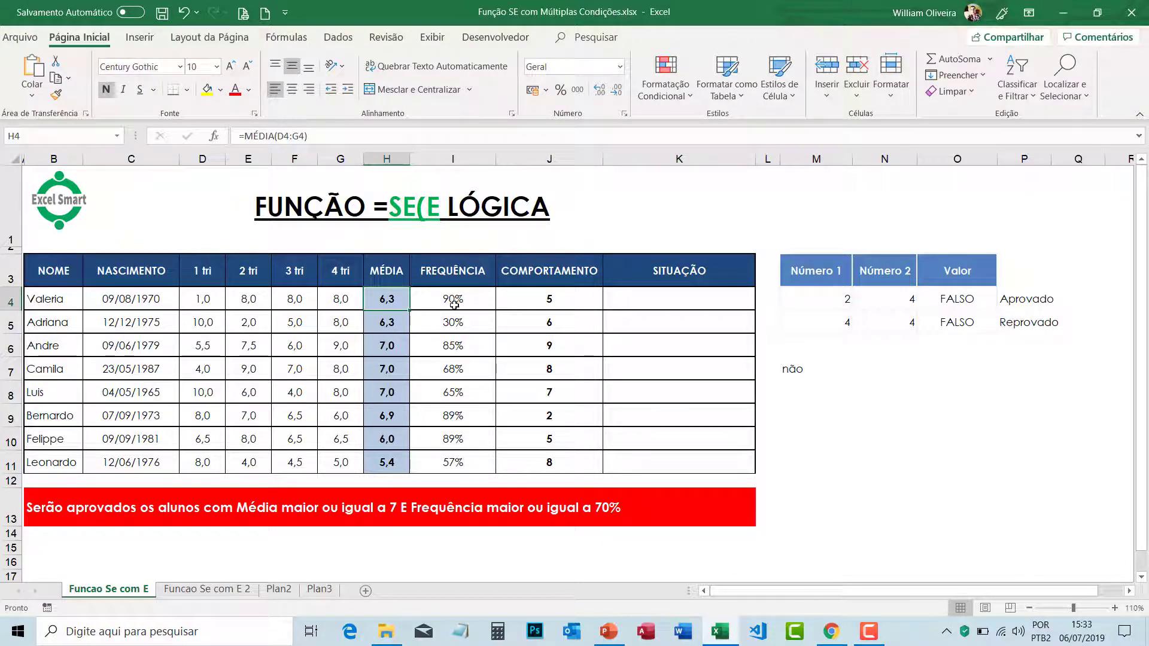
left_click_drag(455, 305, 537, 300)
left_click(538, 321)
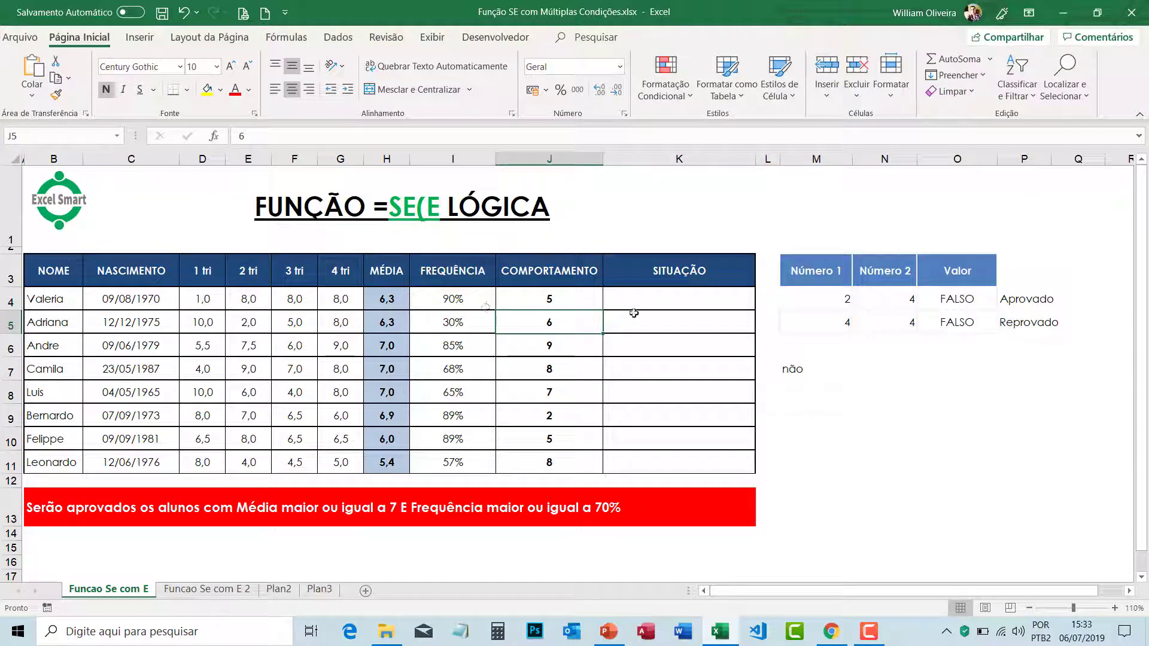
left_click(668, 298)
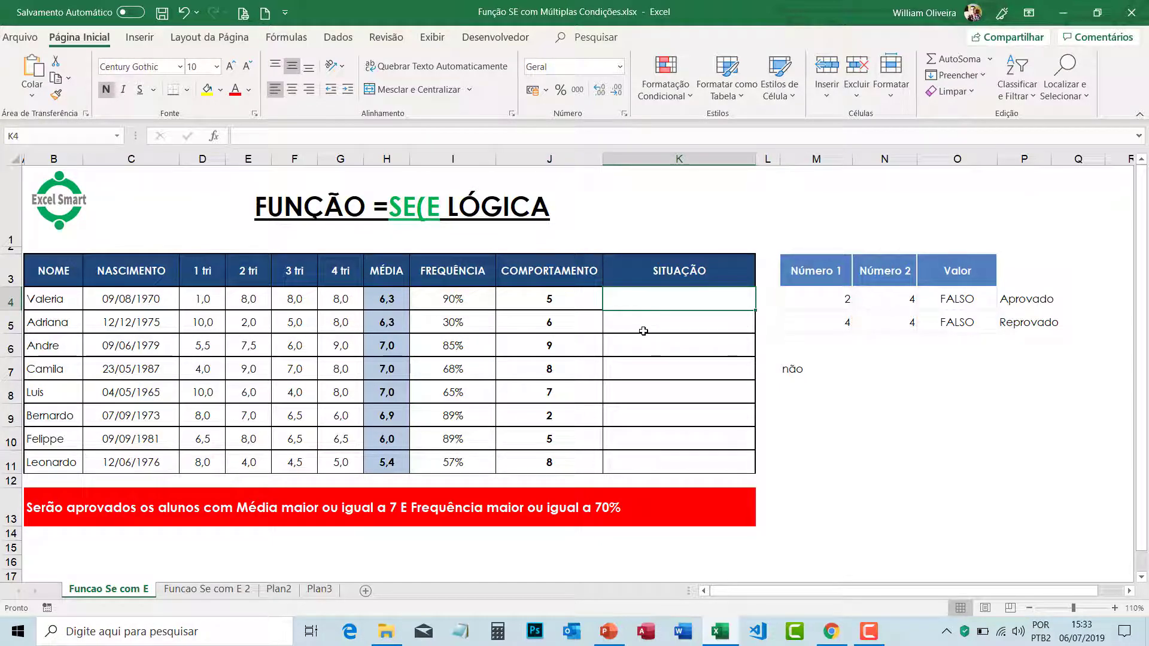
left_click(644, 331)
left_click(646, 299)
left_click(656, 327)
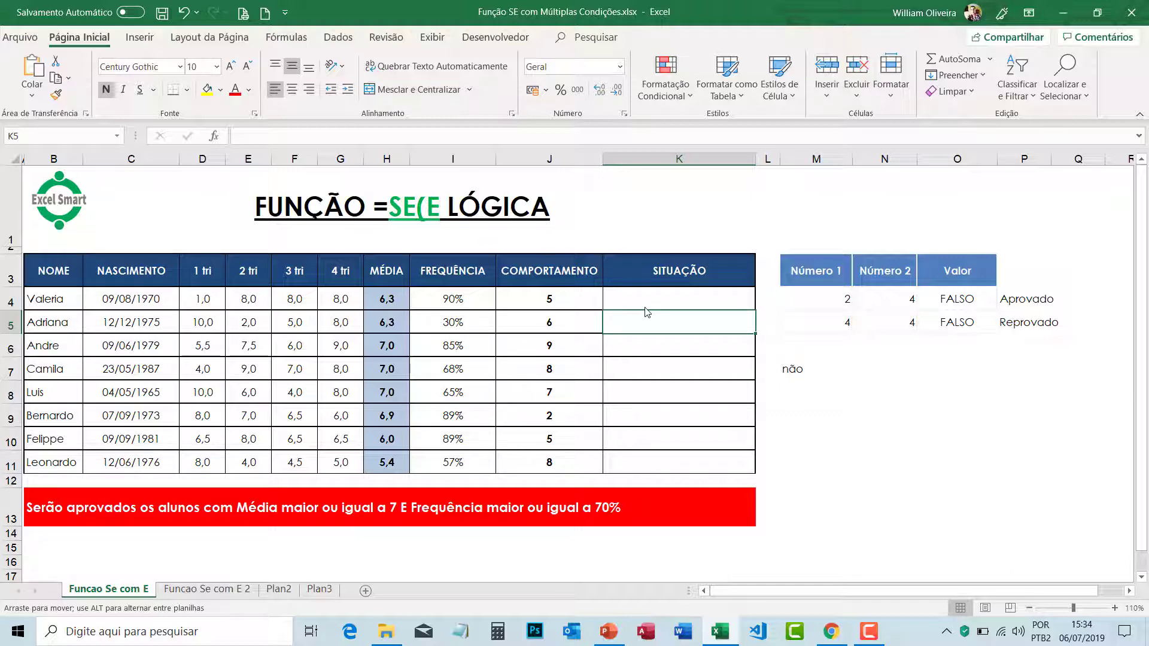
left_click_drag(383, 301, 435, 306)
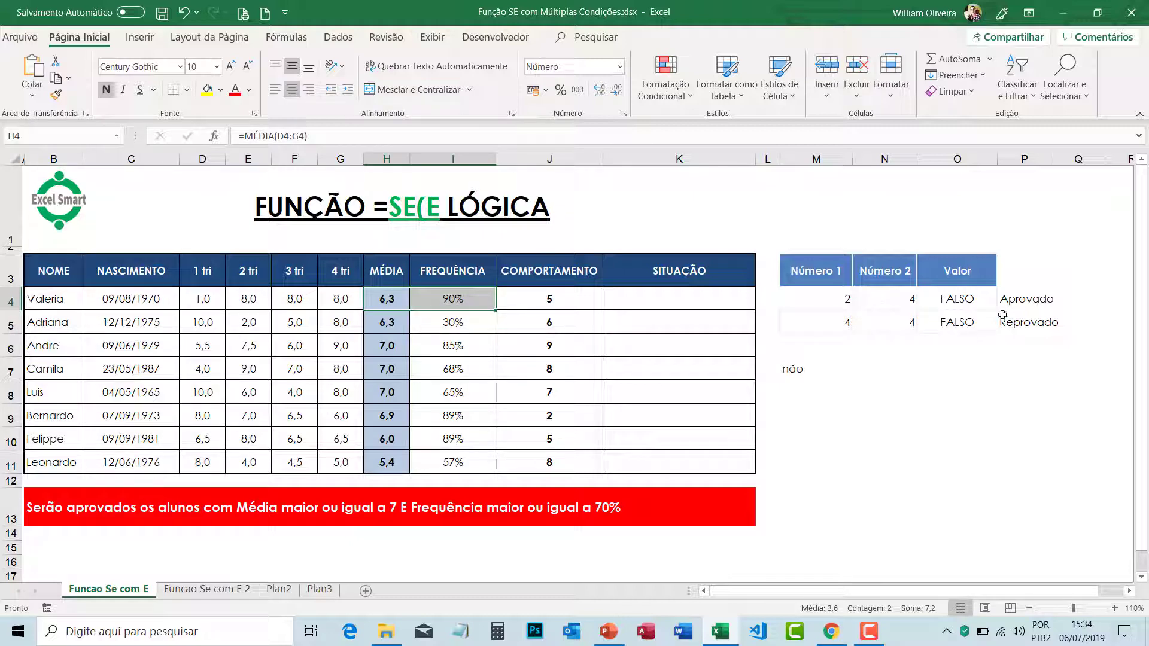
left_click(1025, 307)
left_click(1025, 323)
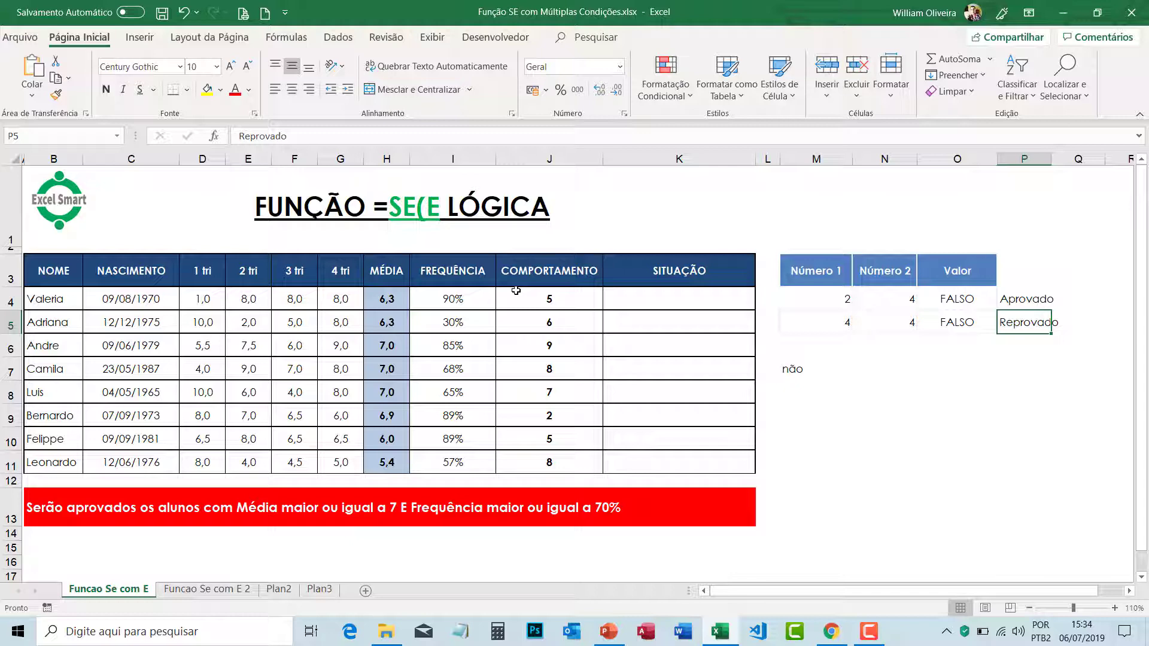
- Start the status formula in K4 with =SE(E(
left_click(620, 318)
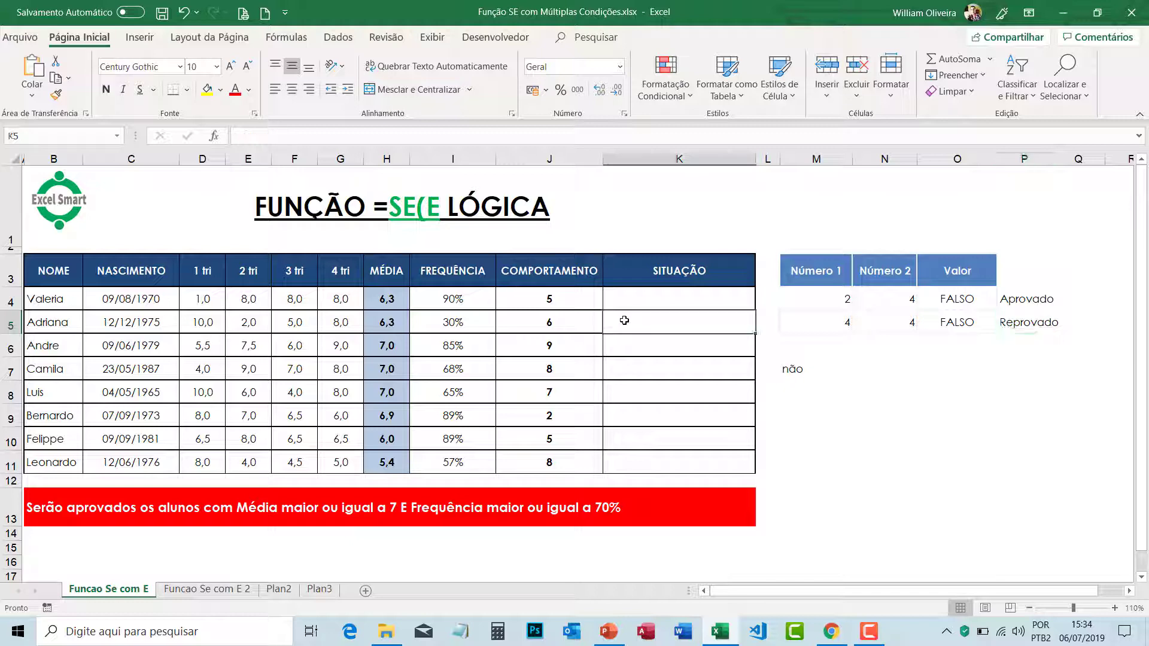
left_click(623, 289)
type("=s")
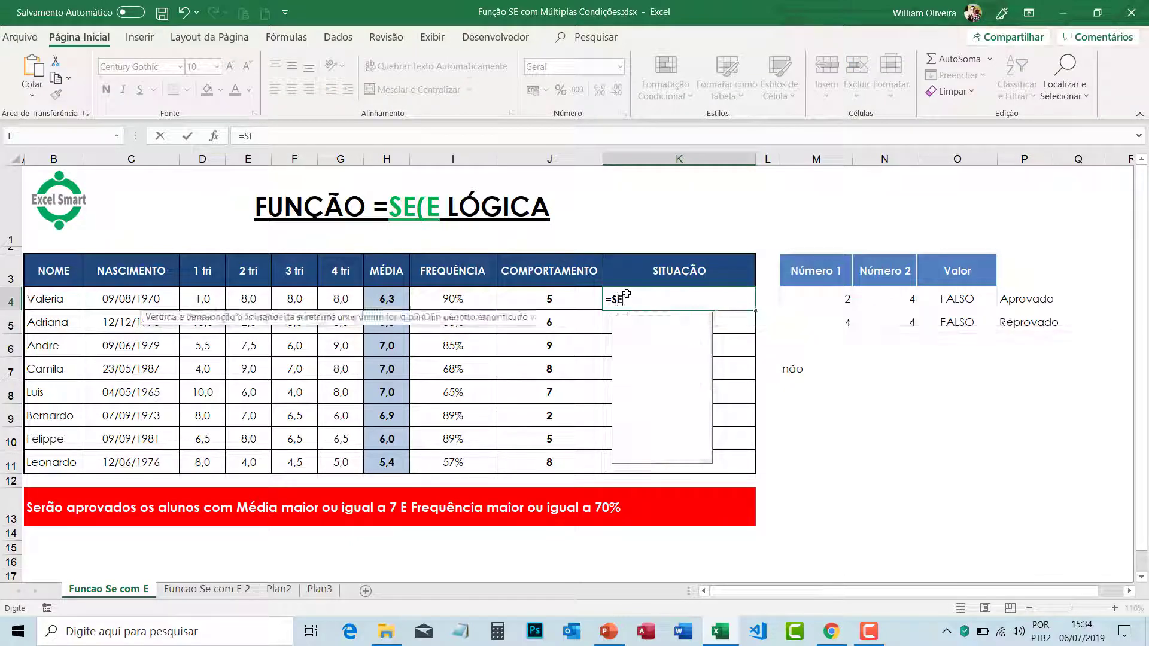
type("e")
key("Tab")
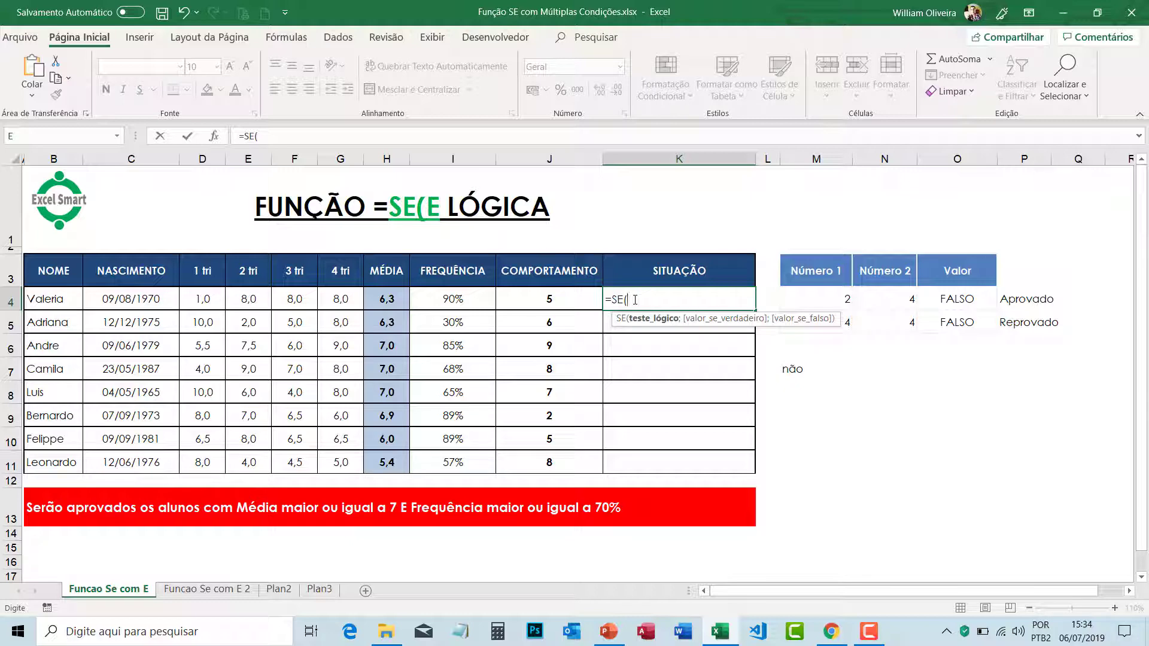
type("e")
key("Tab")
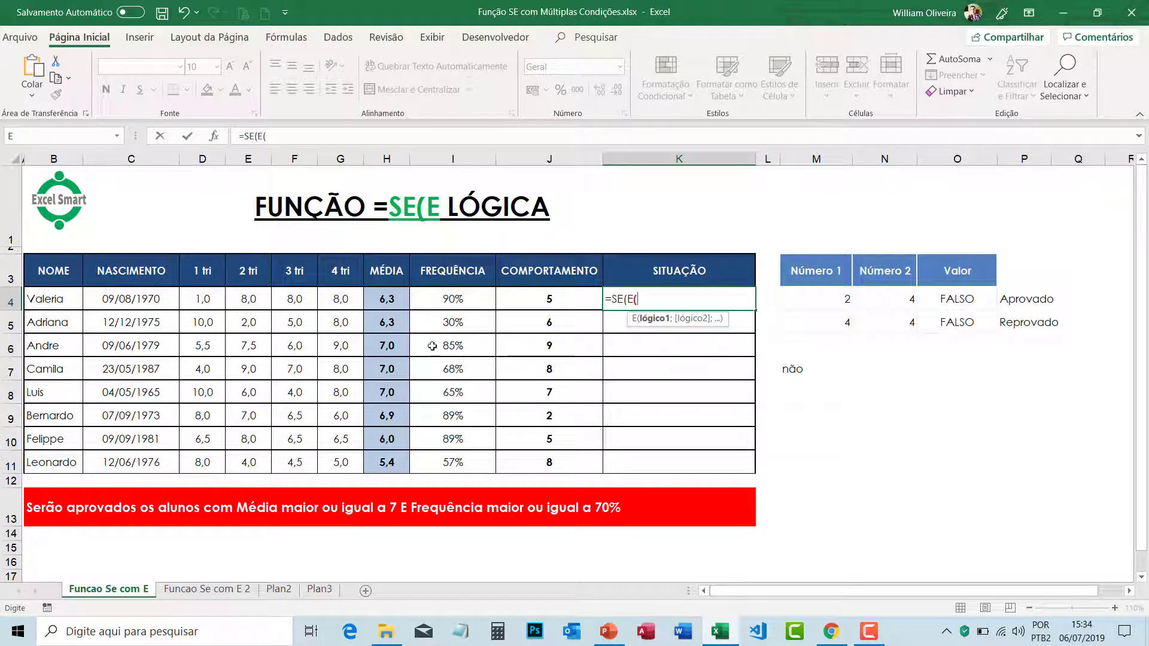
- Add the conditions H4>=7, I4>=85% and J4>=6, then open the true-result text
left_click(389, 294)
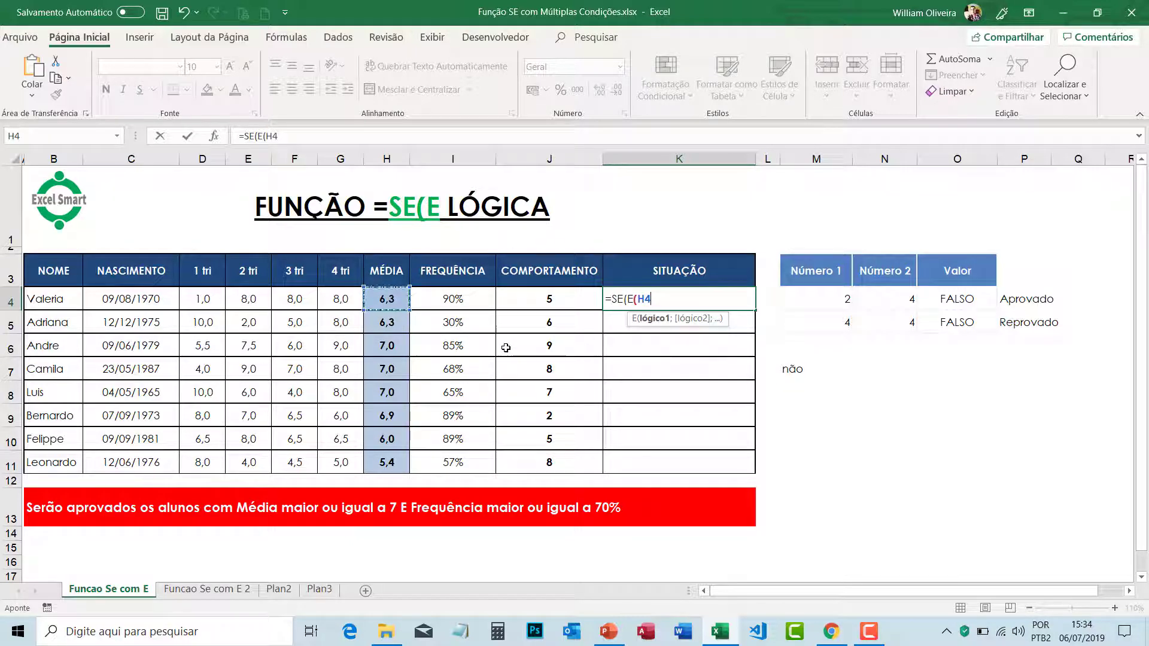
type(">")
type("=7")
type(";")
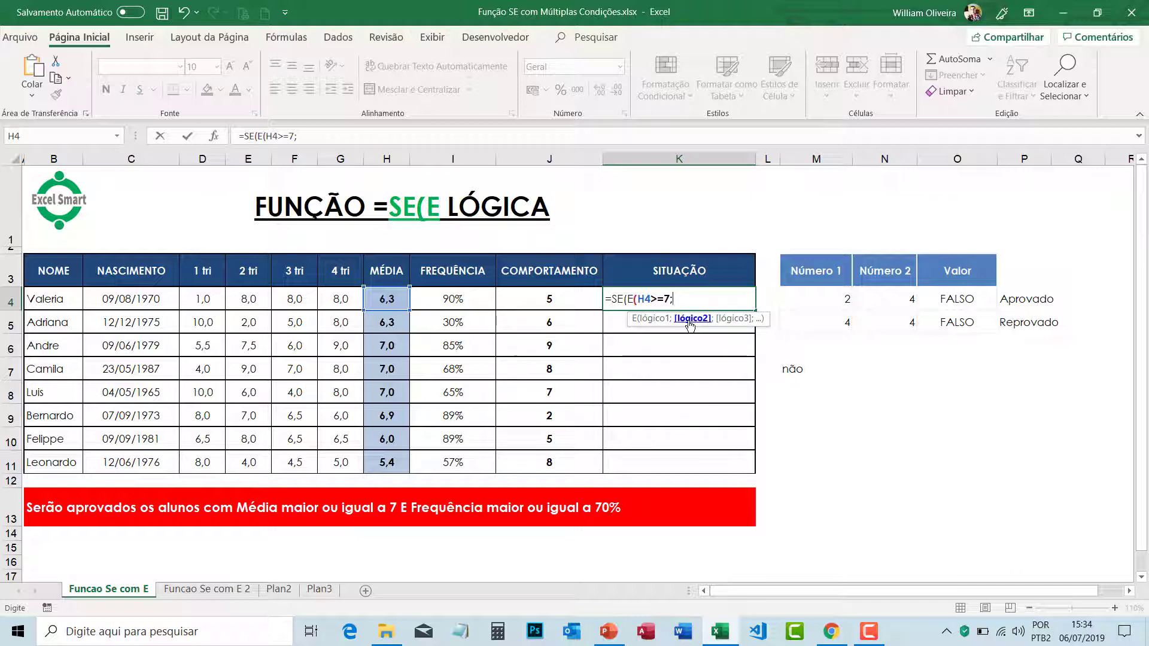
left_click(446, 302)
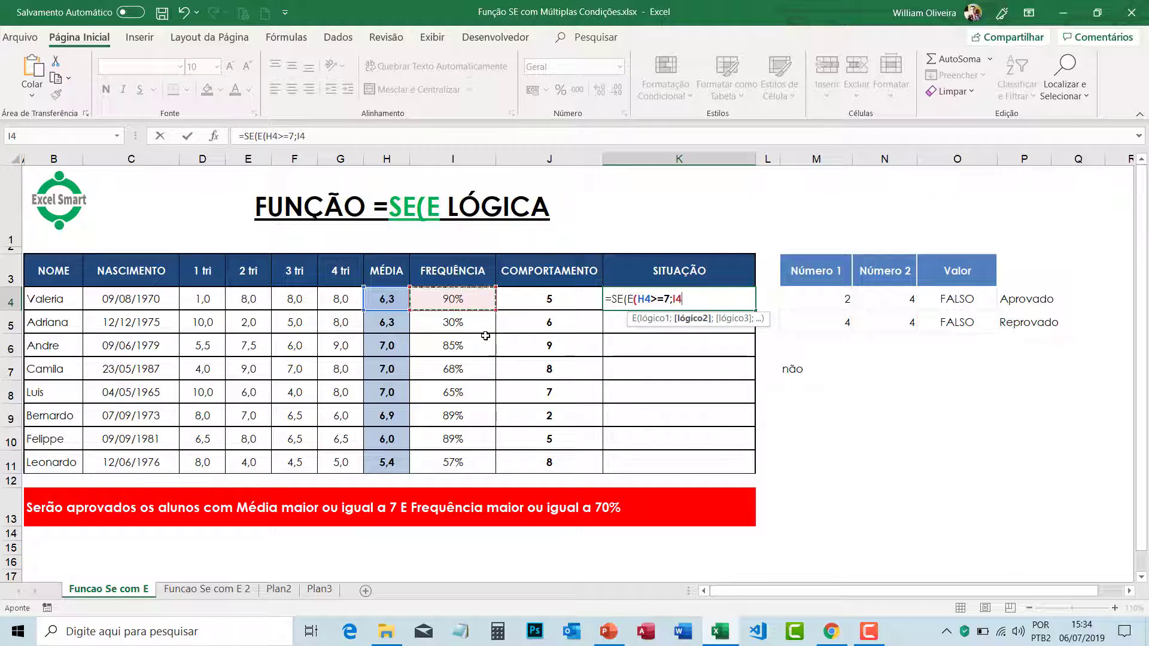
type(">")
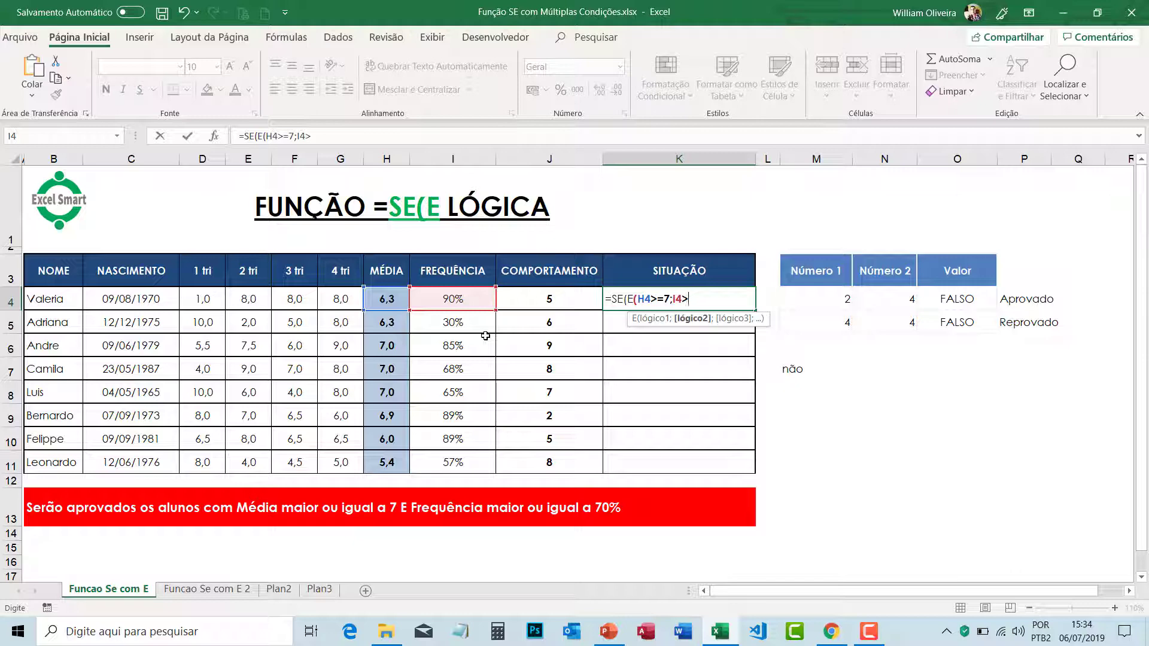
type("=85%")
type(";")
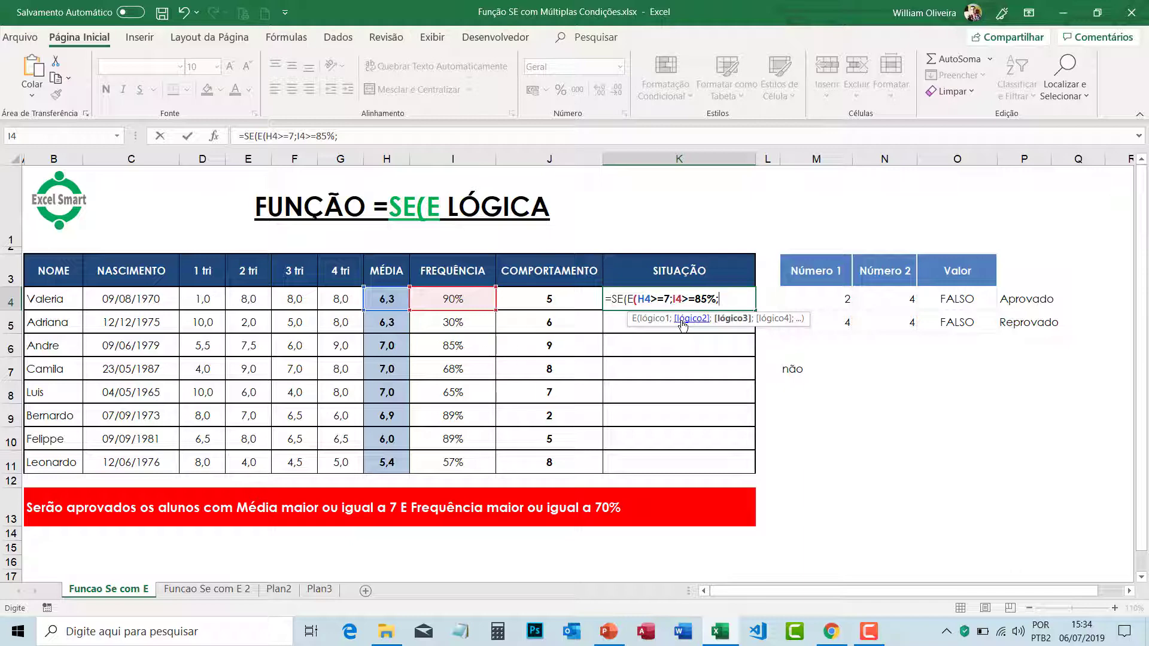
left_click(558, 299)
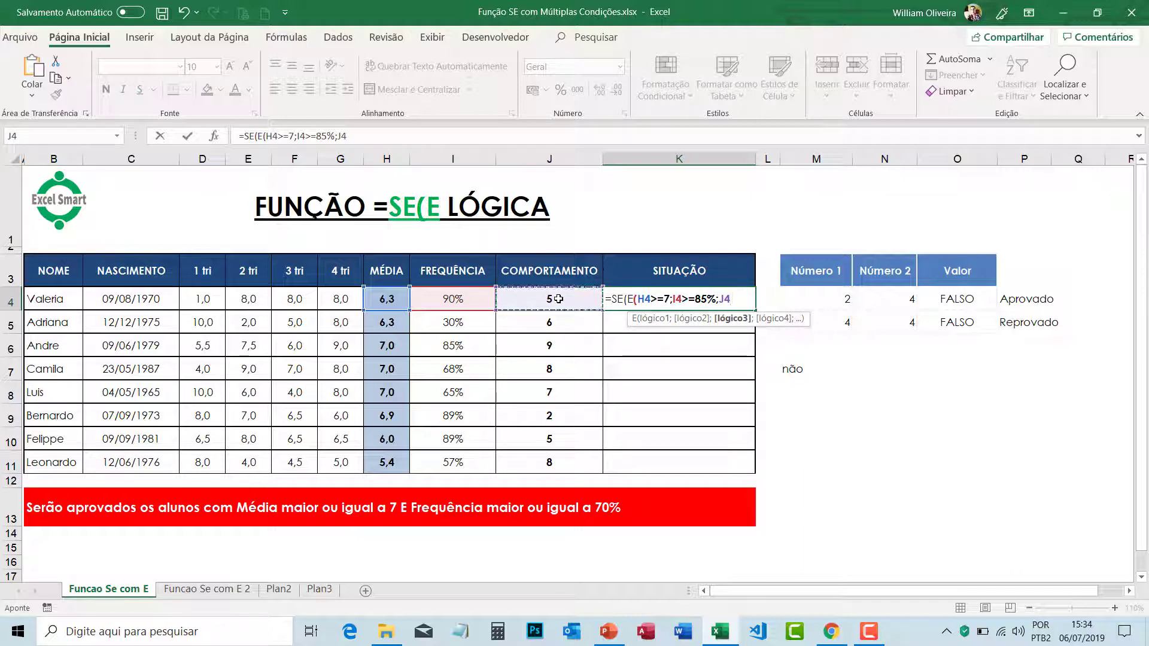
type(">")
type("=")
type("6")
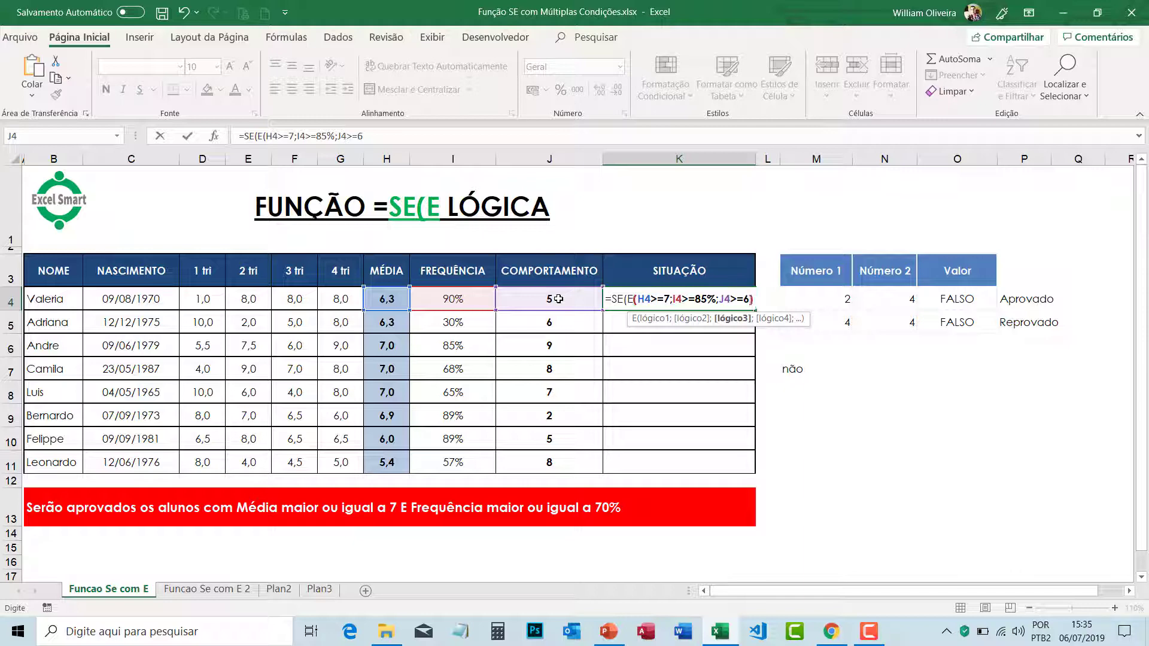
type(")")
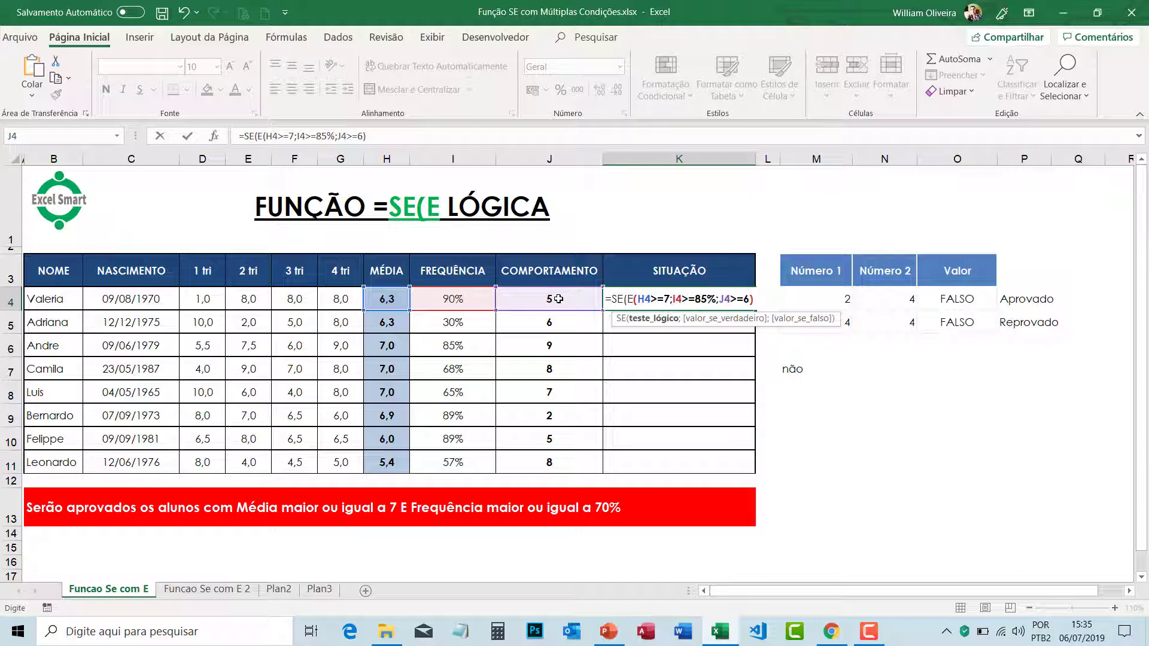
type(";")
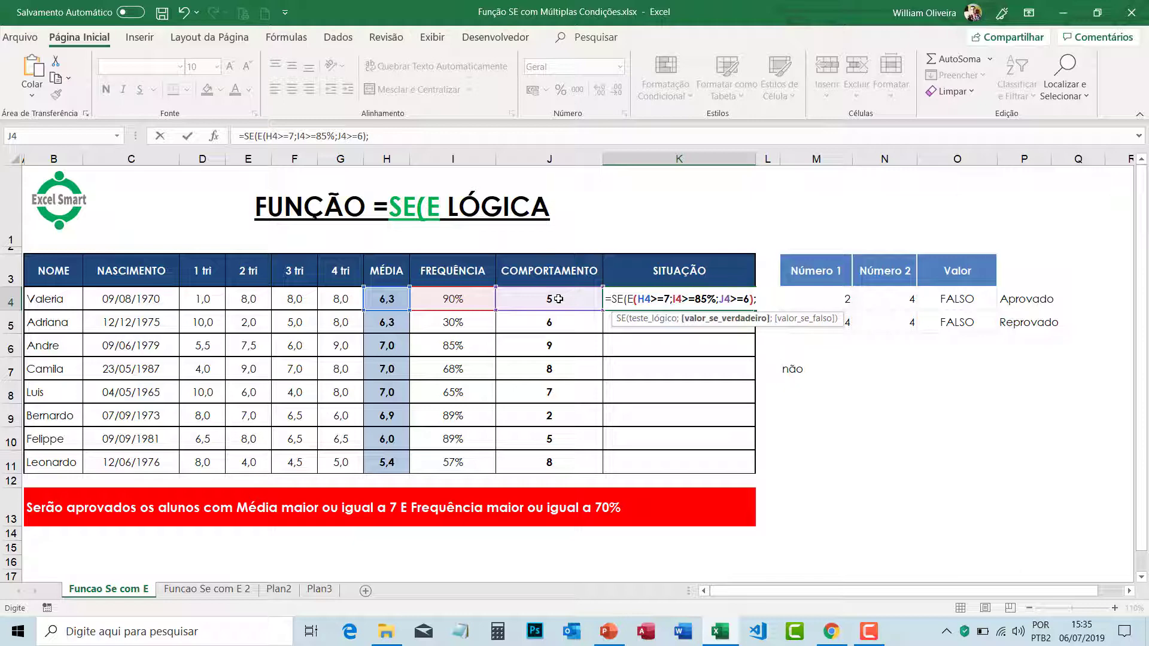
type("\"")
type("a")
- Set "Aprovado" as the true result and begin a nested SE(E( test with H4>=5
key("BackSpace")
type("Aprovado\"")
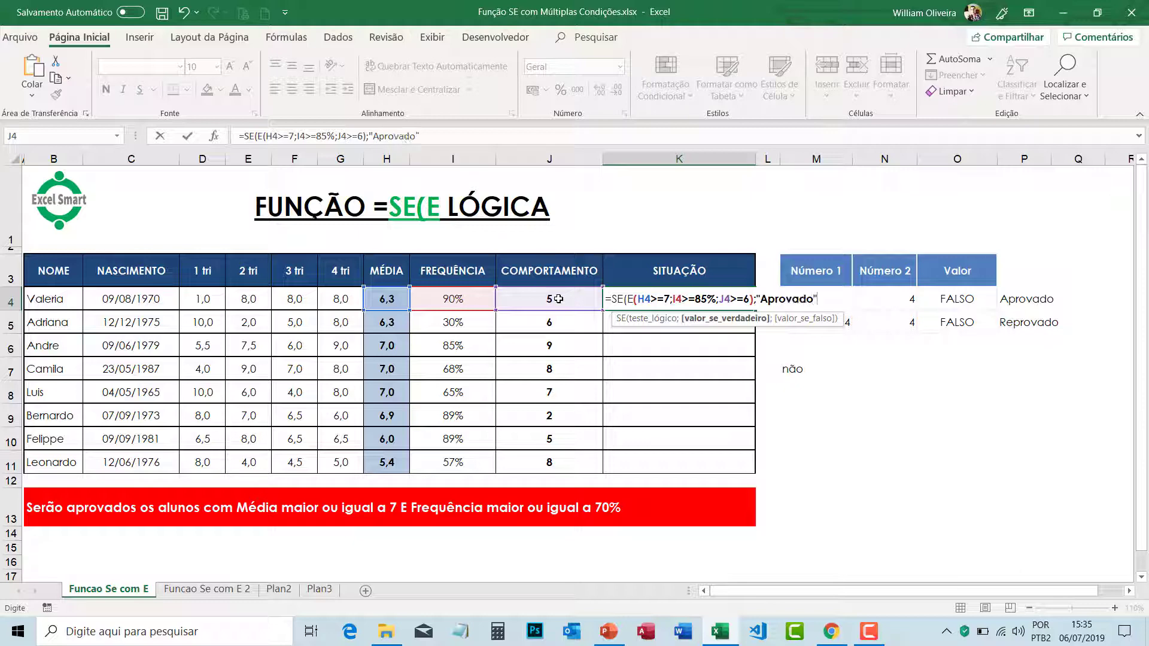
type(";")
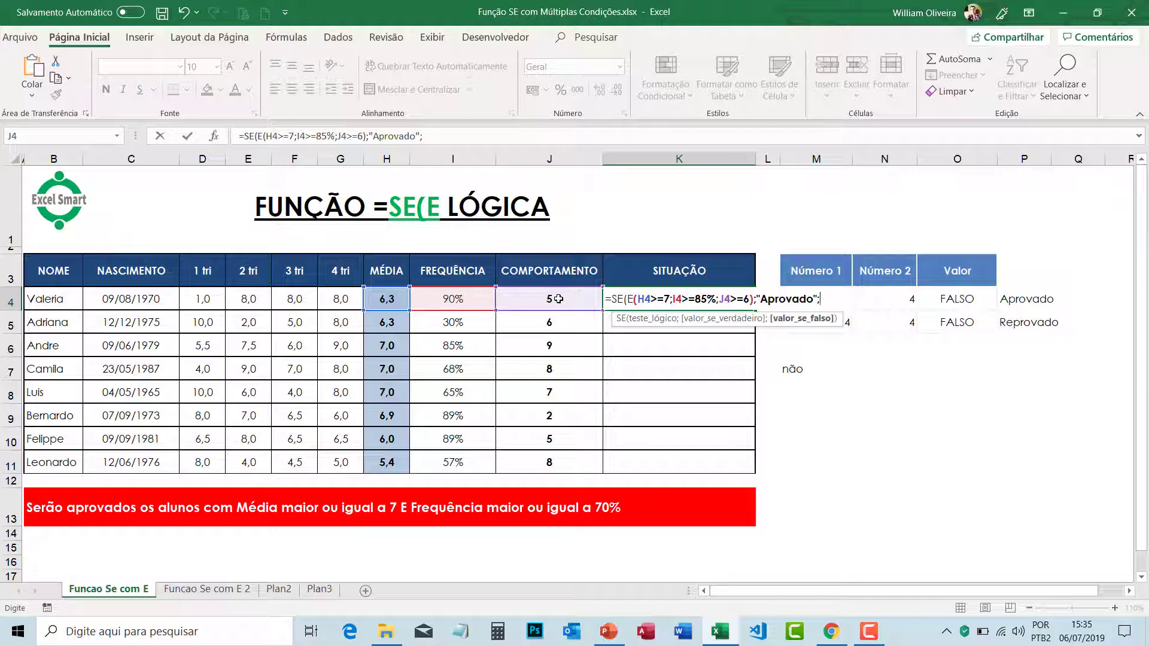
type("SE")
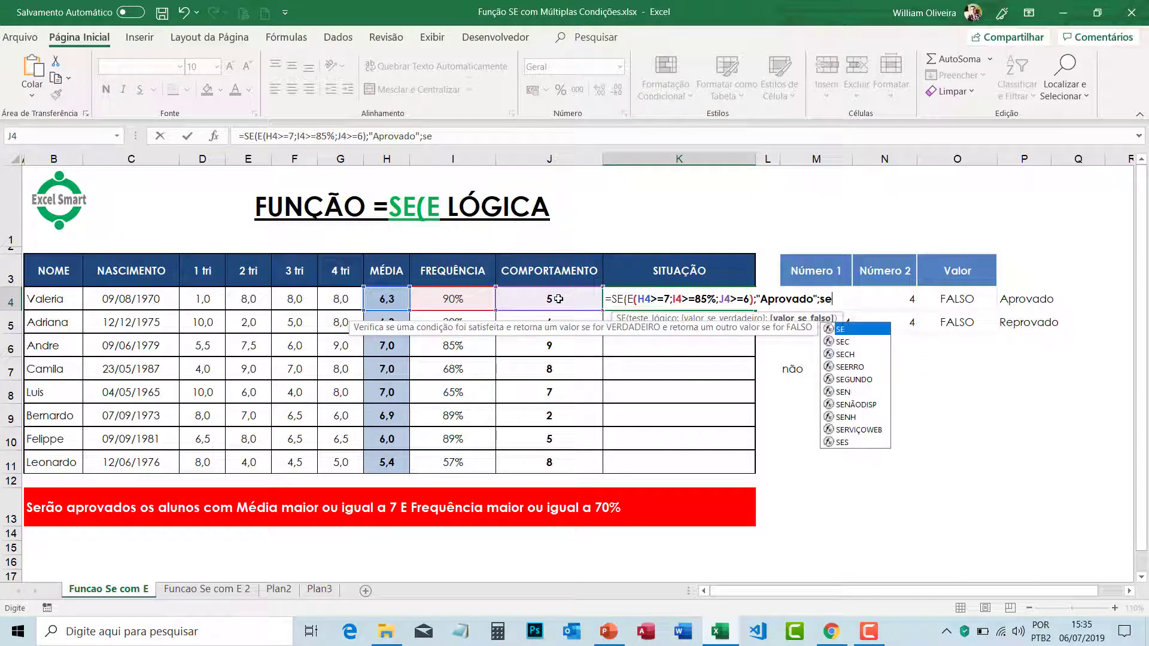
type("(")
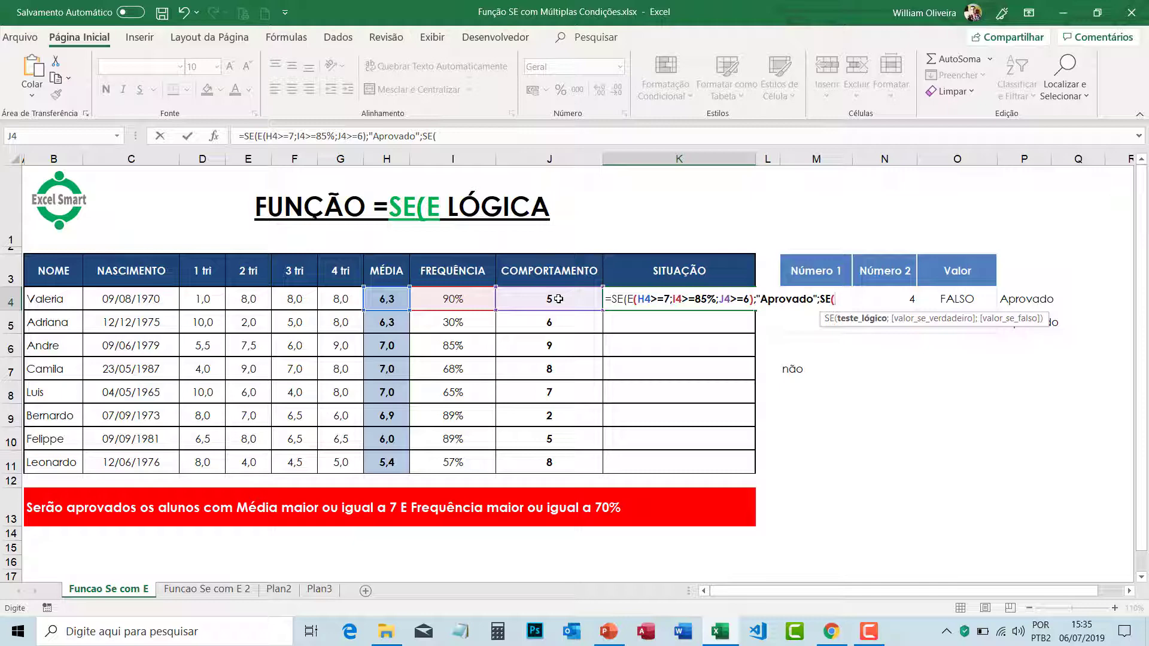
type("e")
key("Tab")
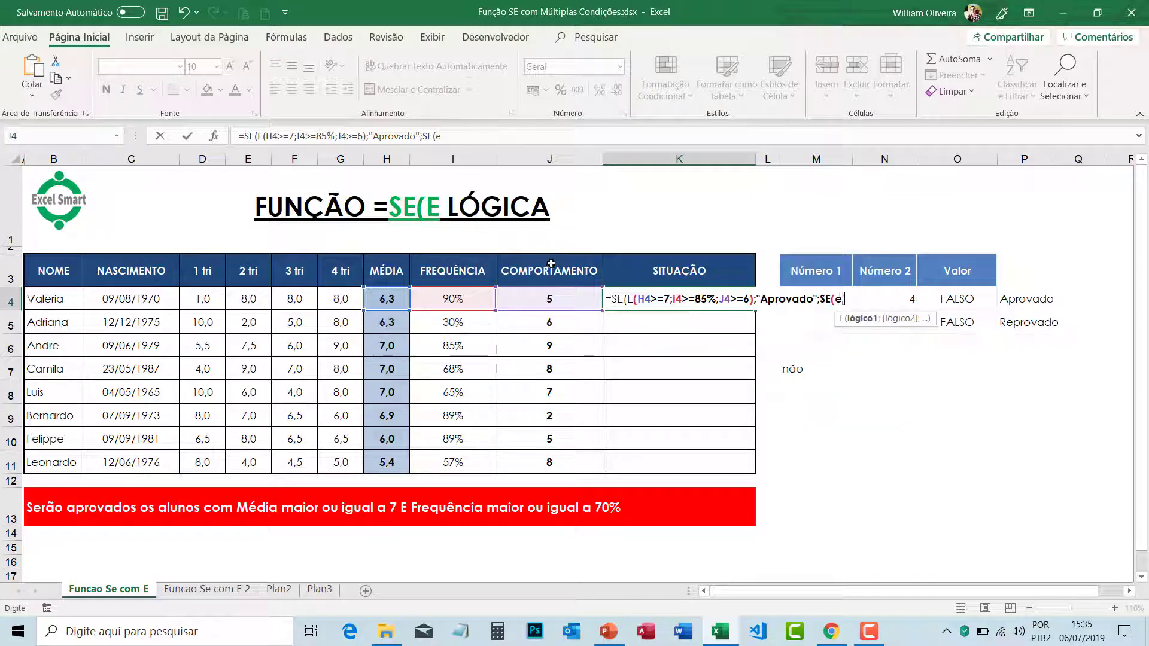
left_click(383, 302)
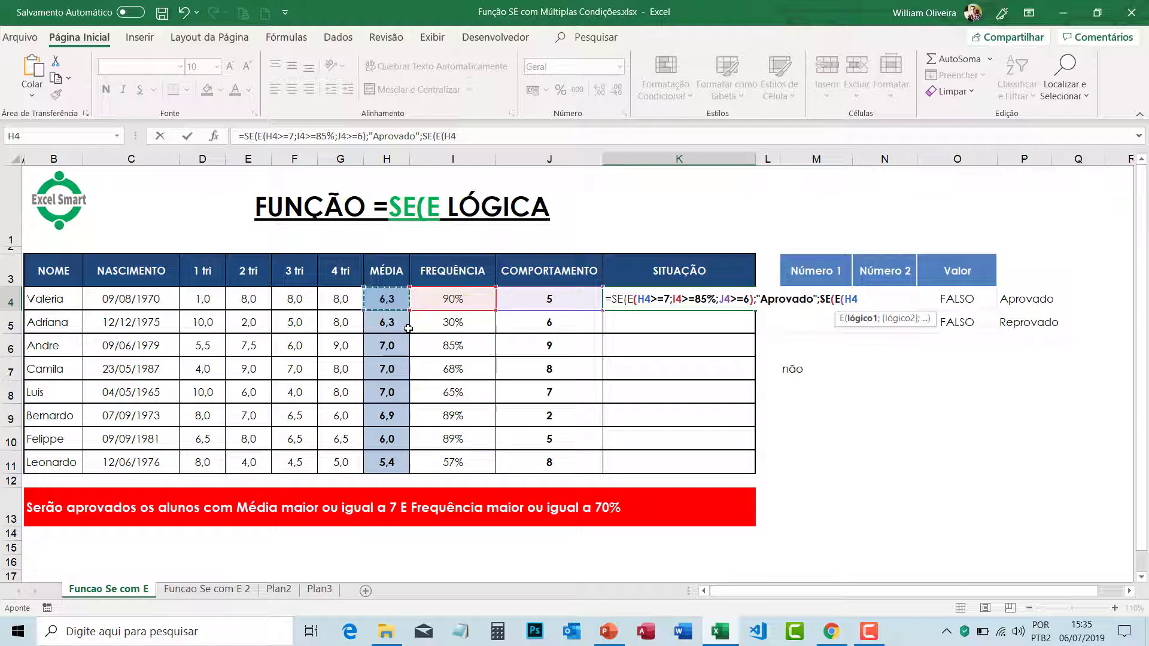
type(">")
key("BackSpace")
type(">")
type("=6")
key("BackSpace")
type("5")
type(";")
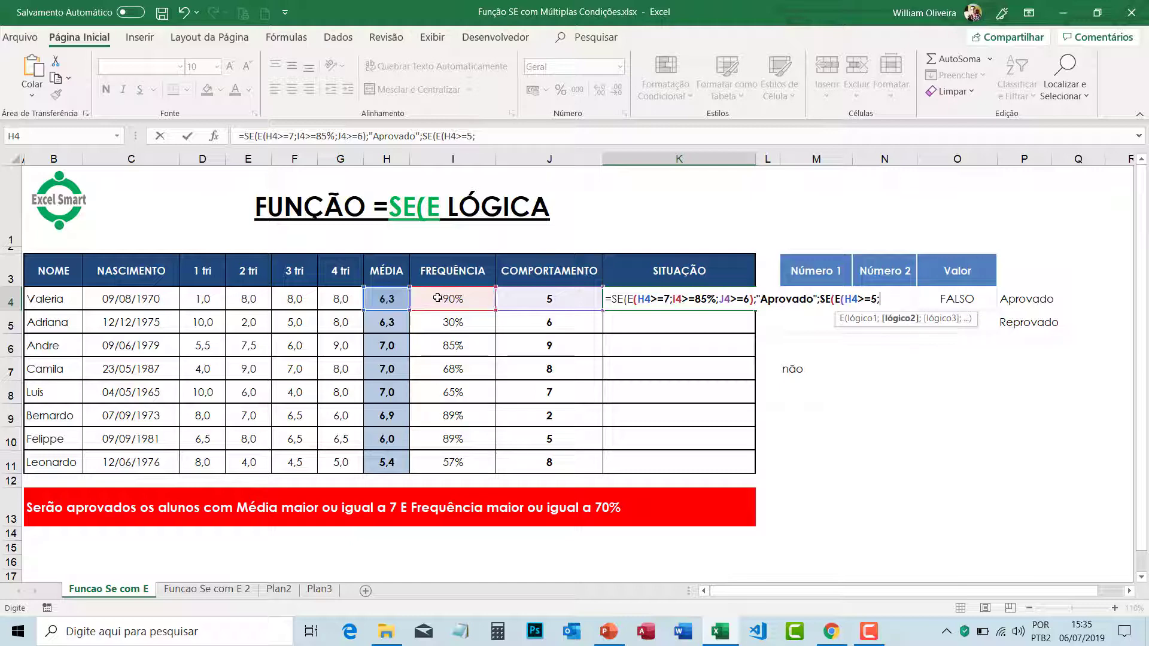
- Add I4>=50% and J4>=4 to the nested test and start its result text
left_click(446, 302)
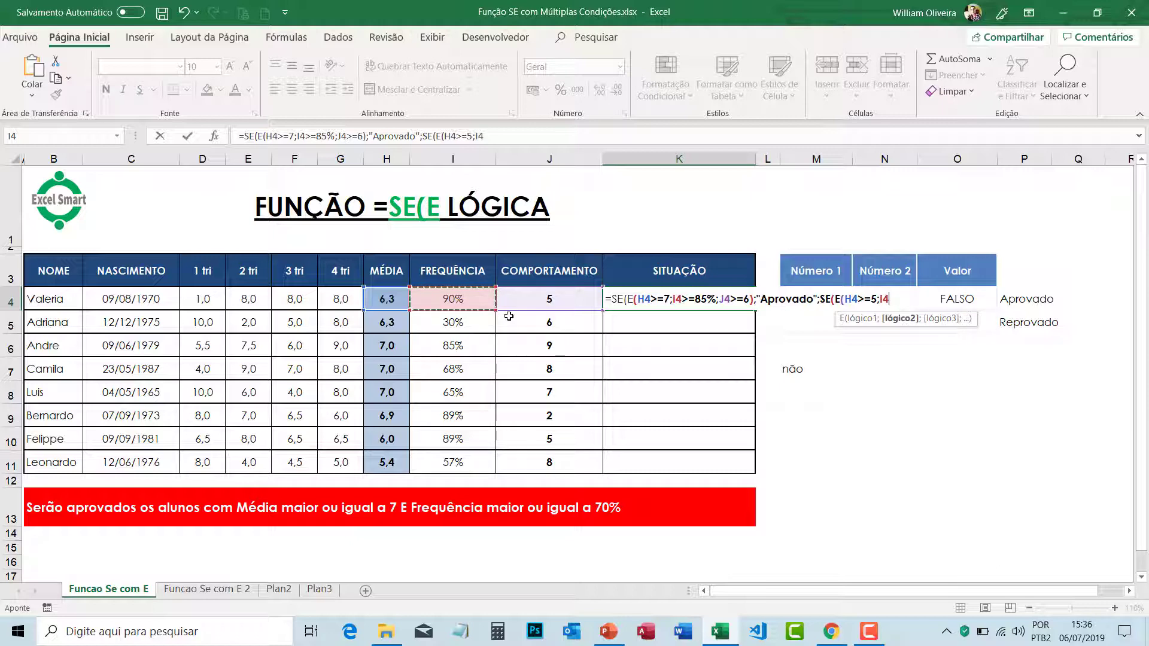
type(">")
type("=")
type("50")
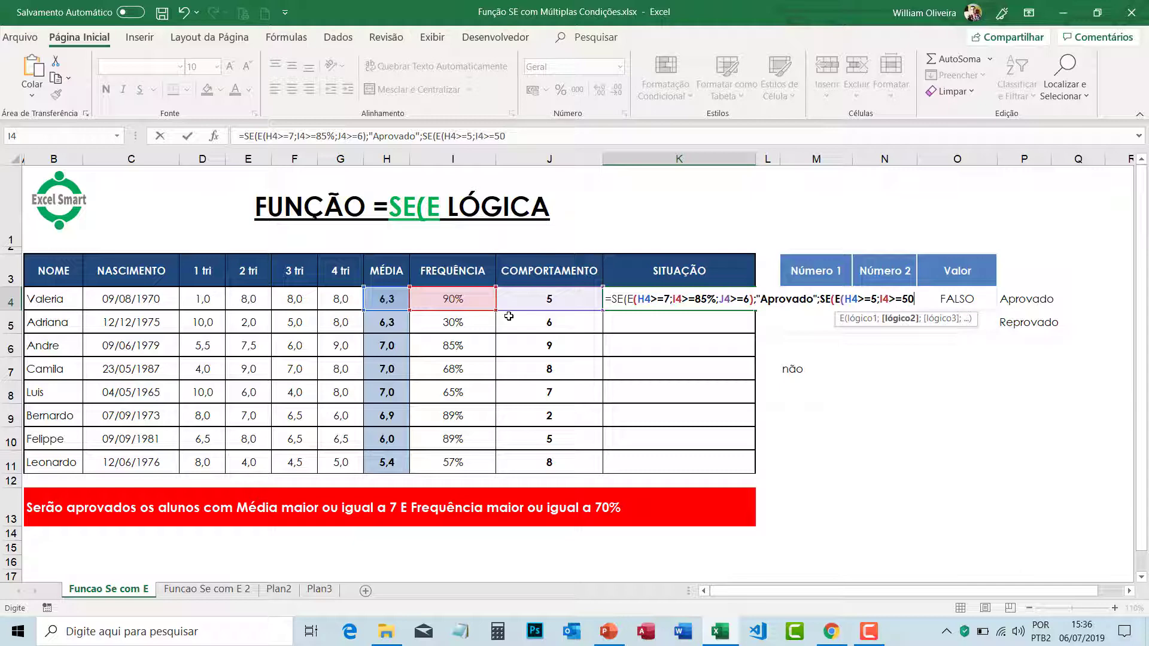
type("%")
type(";")
left_click(554, 300)
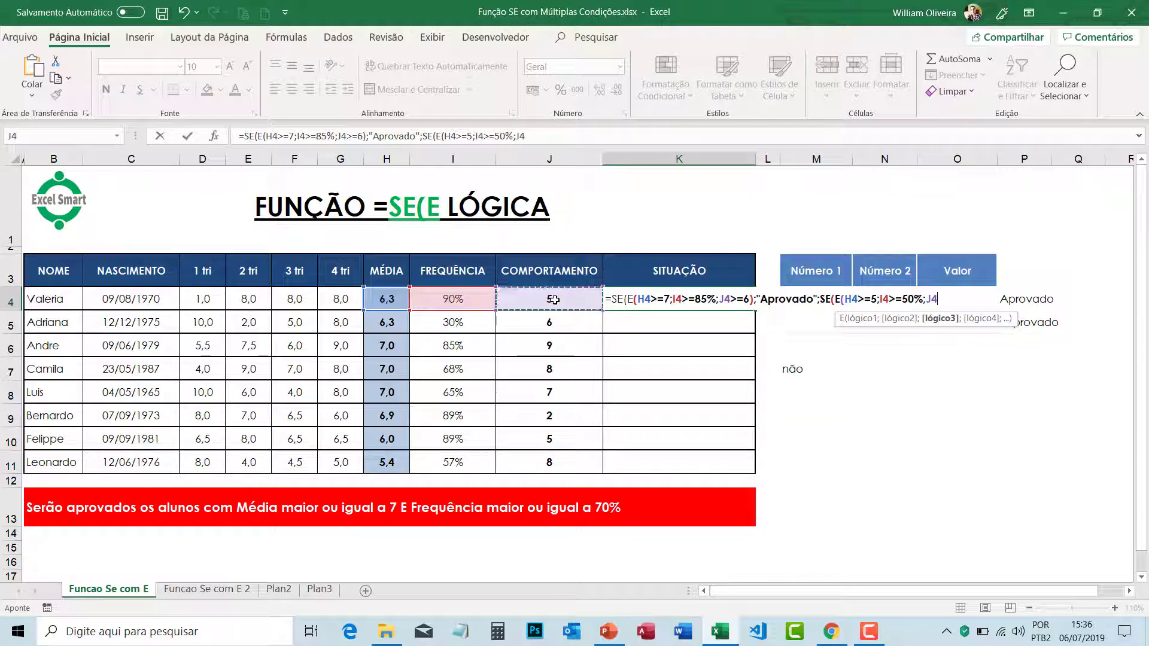
type(">")
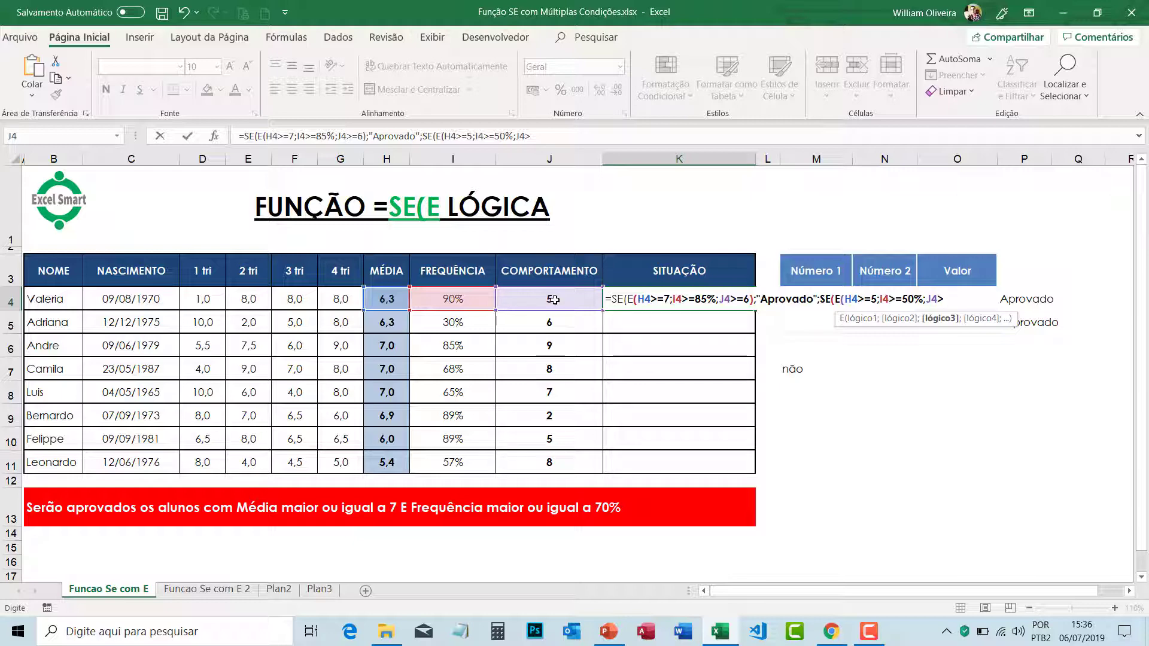
type("=4")
type(")")
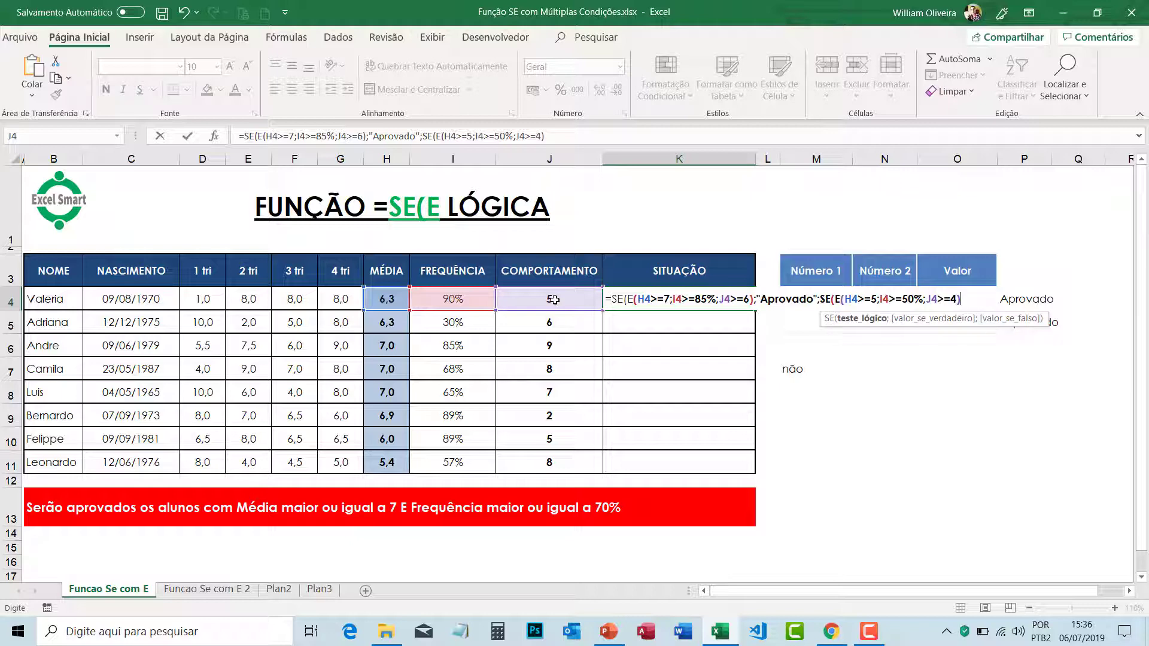
type(";\"e")
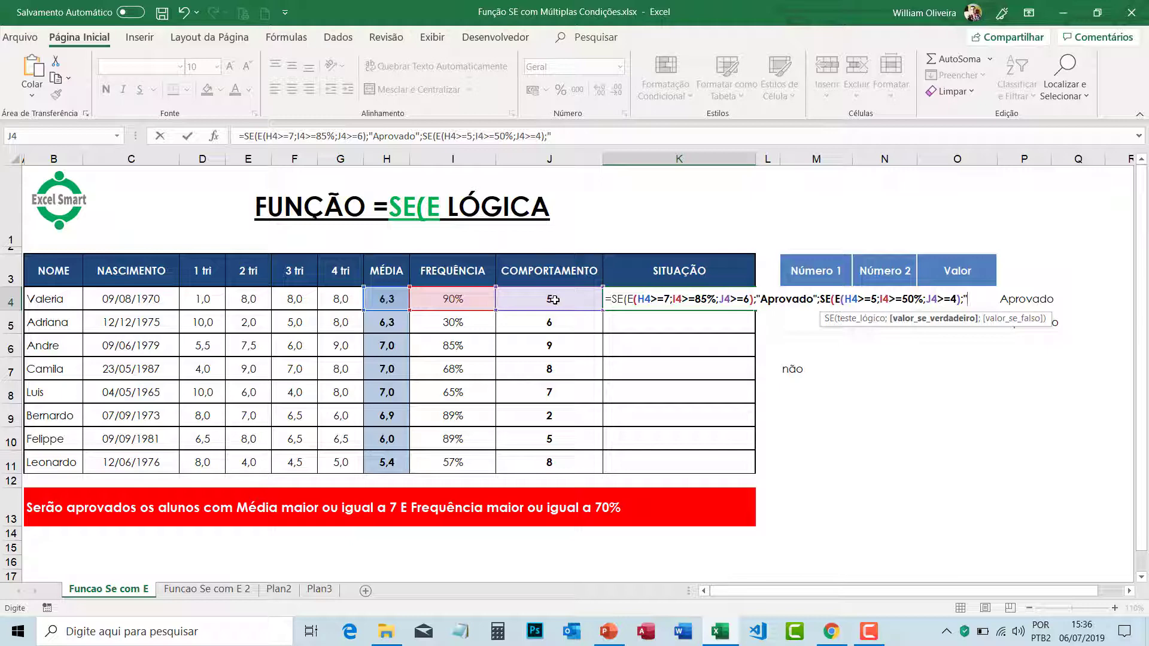
type("M")
key("BackSpace")
key("BackSpace")
- Finish the nested true result as "Em Recuperação"
type("E,")
key("BackSpace")
type("m Rec")
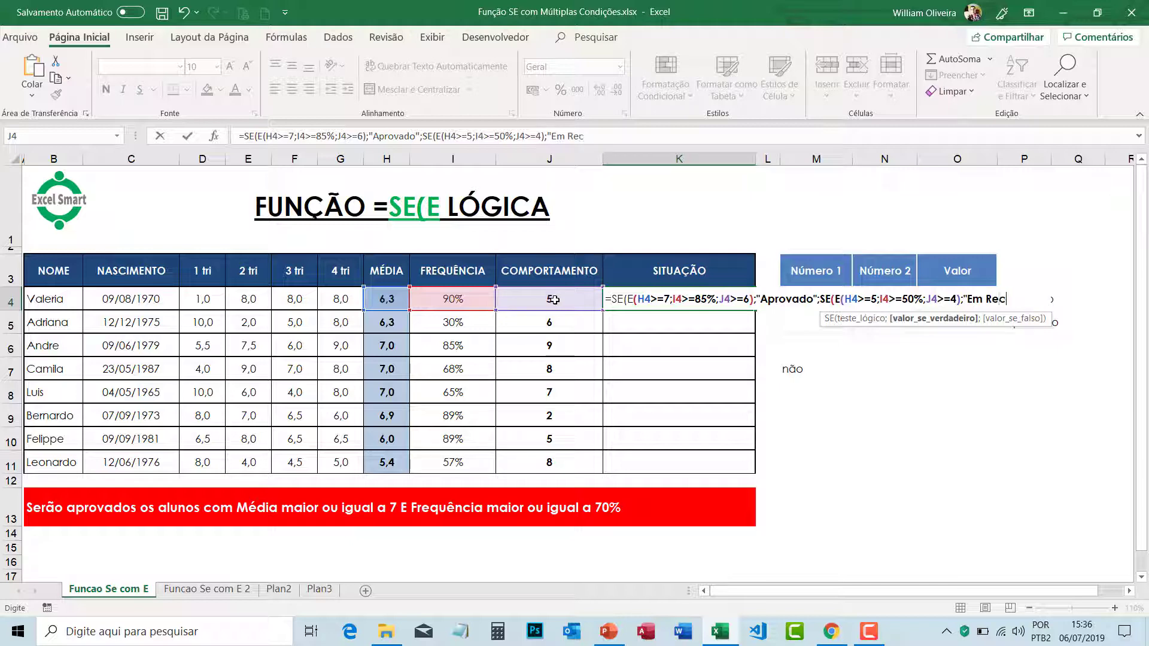
type("uperaç")
type("ão\"")
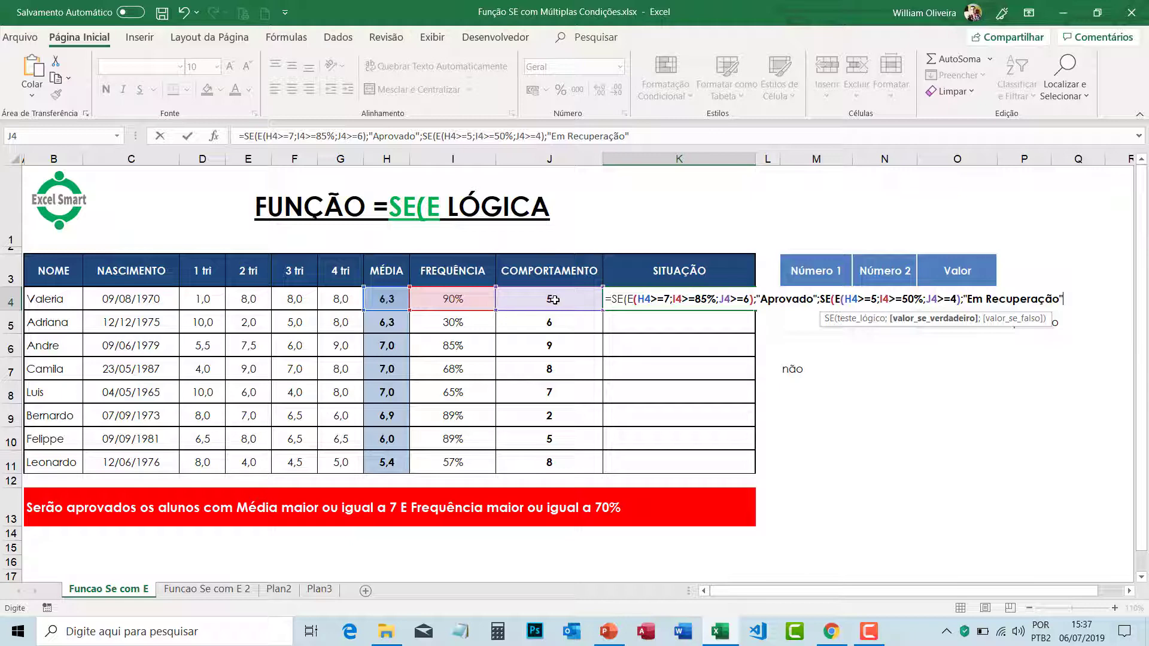
- Close the formula with "Reprovado" as the false result and highlight each condition group
type(";")
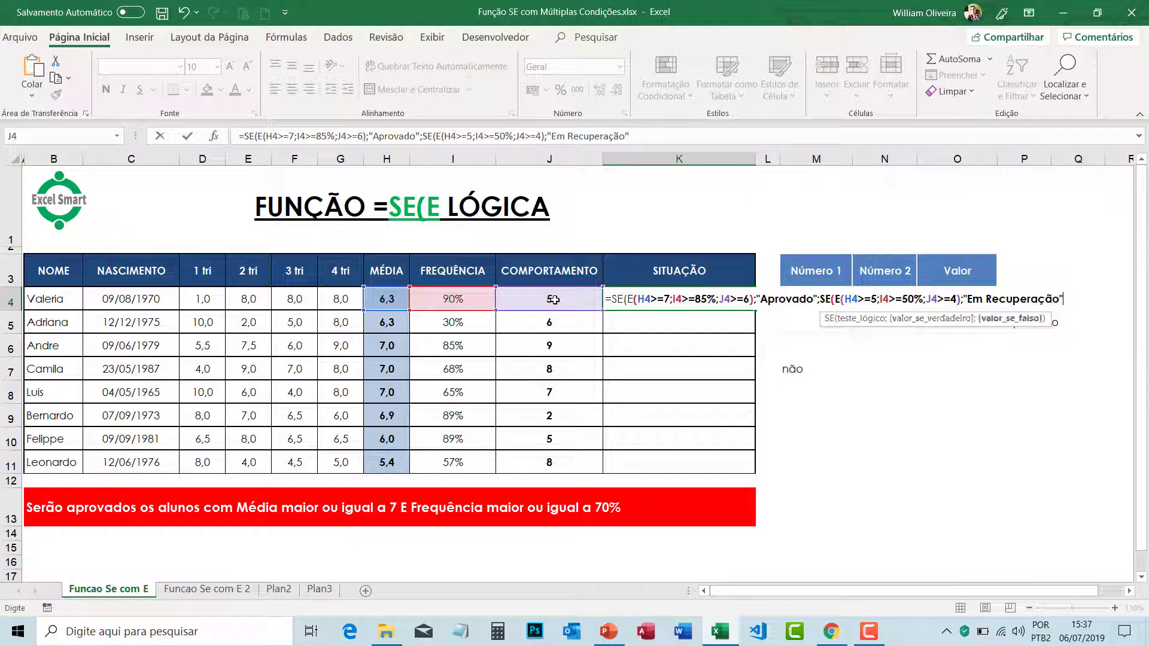
type("\"")
type("Repr")
type("ovad")
type("o\")")
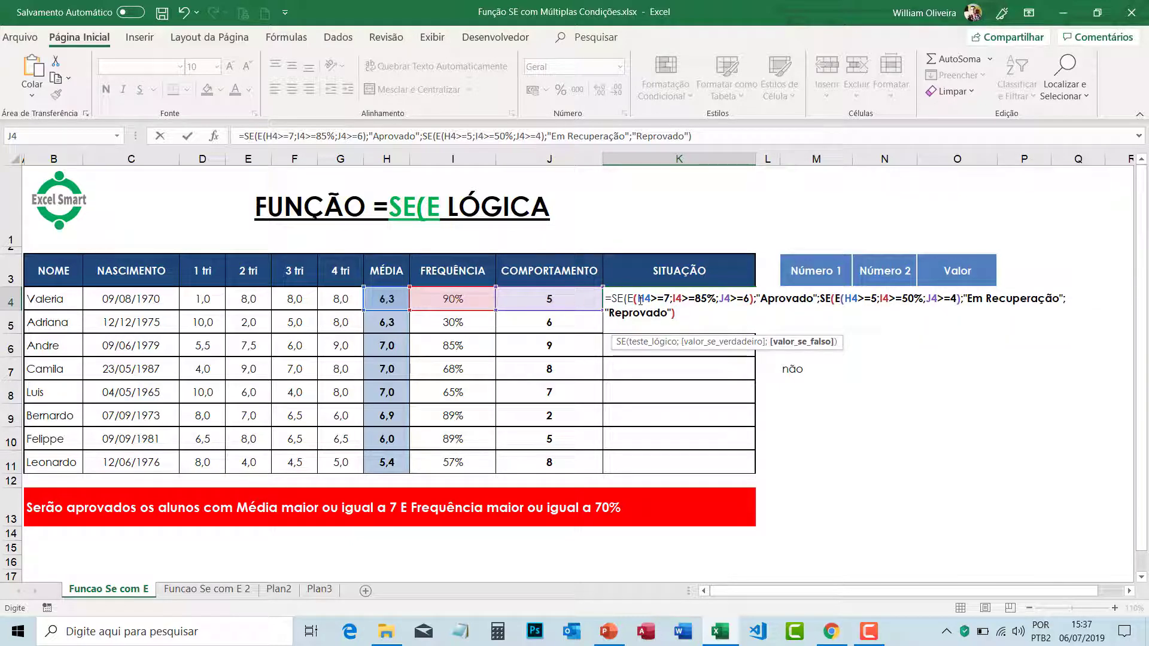
left_click_drag(638, 298, 763, 307)
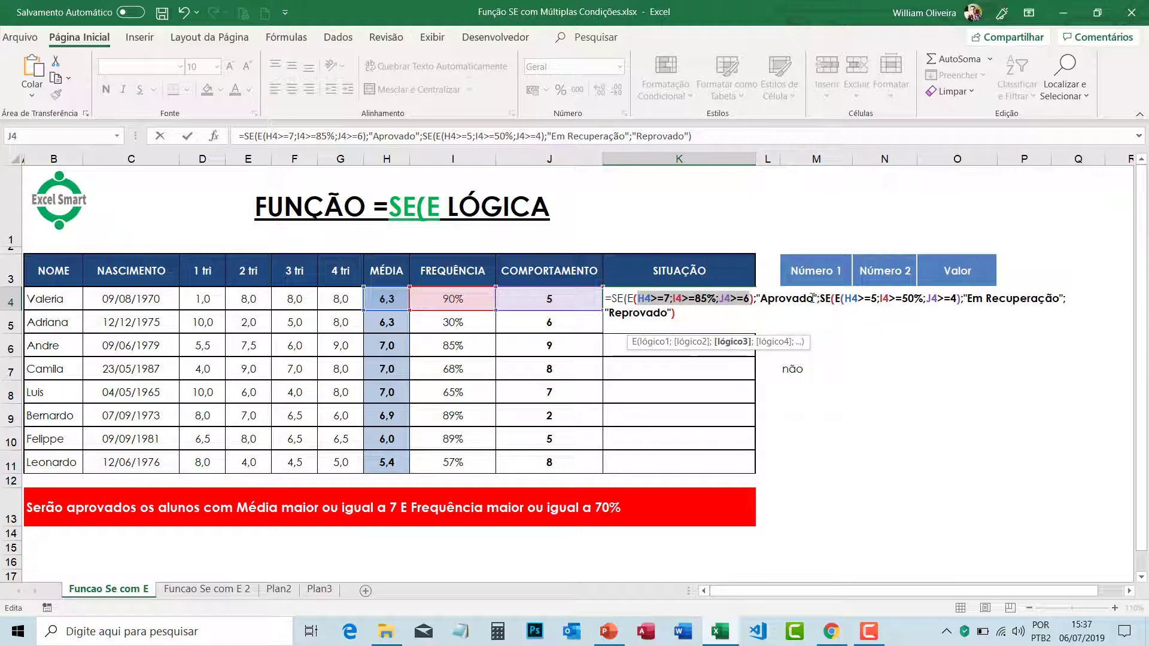
left_click_drag(840, 300, 958, 300)
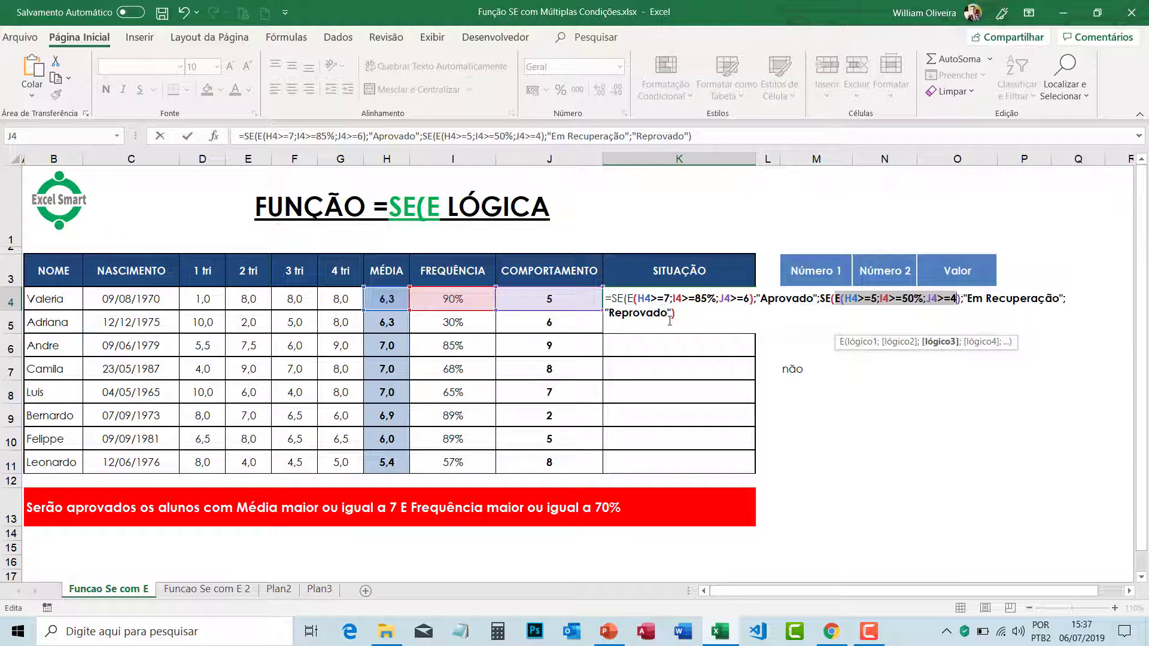
left_click(680, 319)
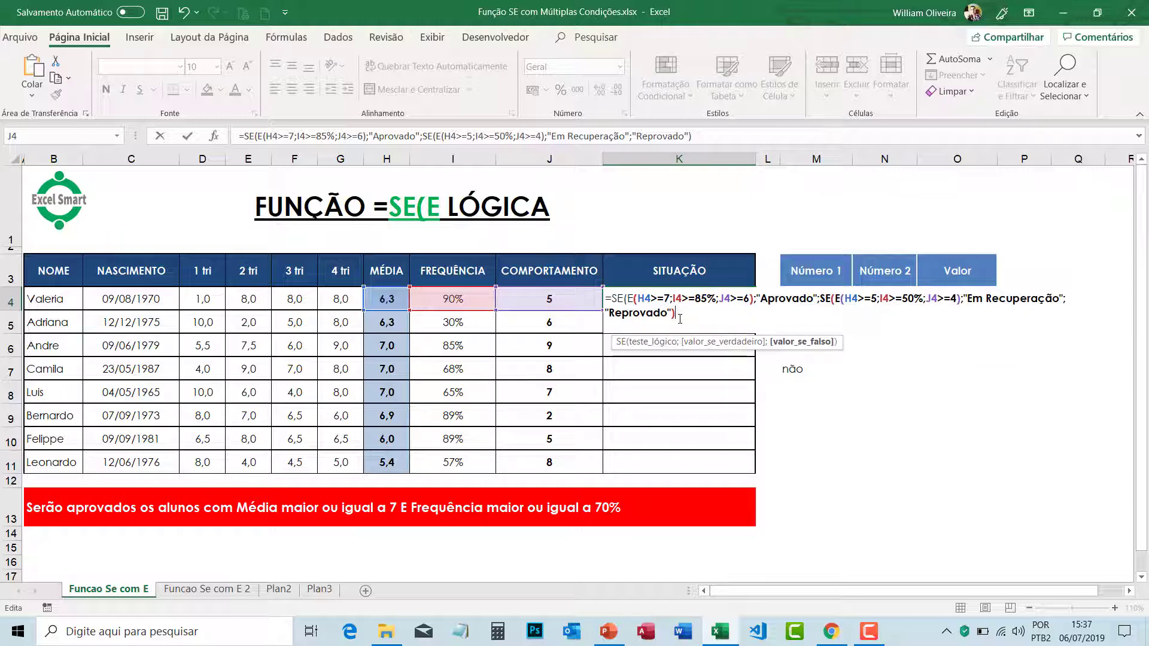
type(")")
- Commit the K4 formula and set the 3 tri and 4 tri grades in F4 and G4 to 10
key("Return")
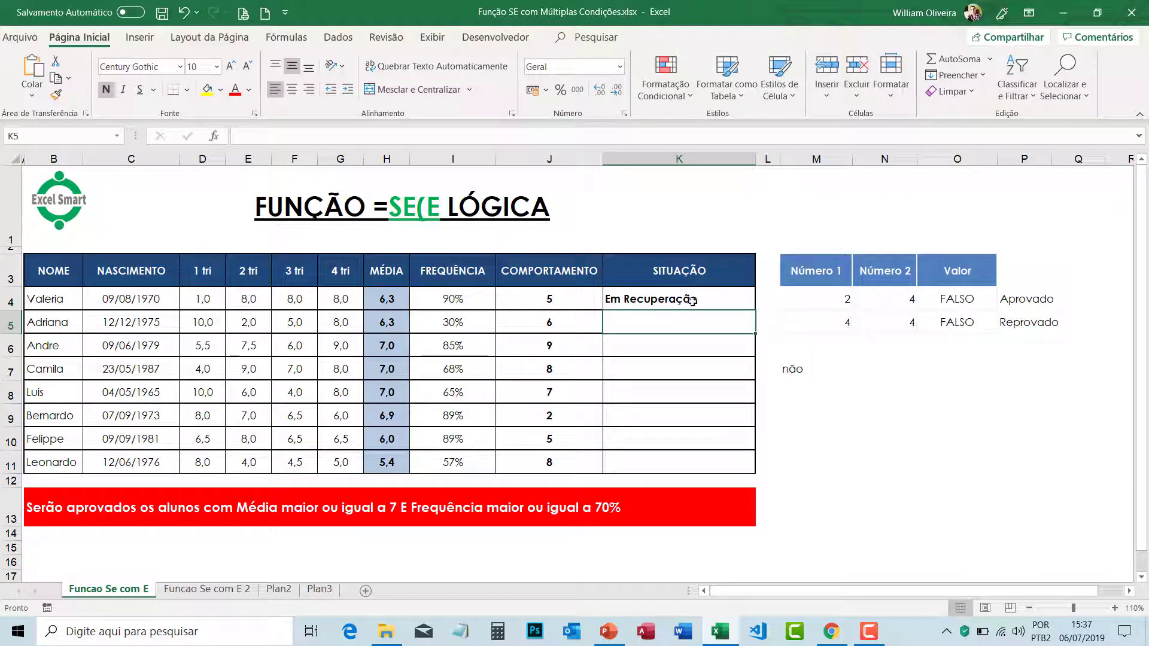
left_click(679, 307)
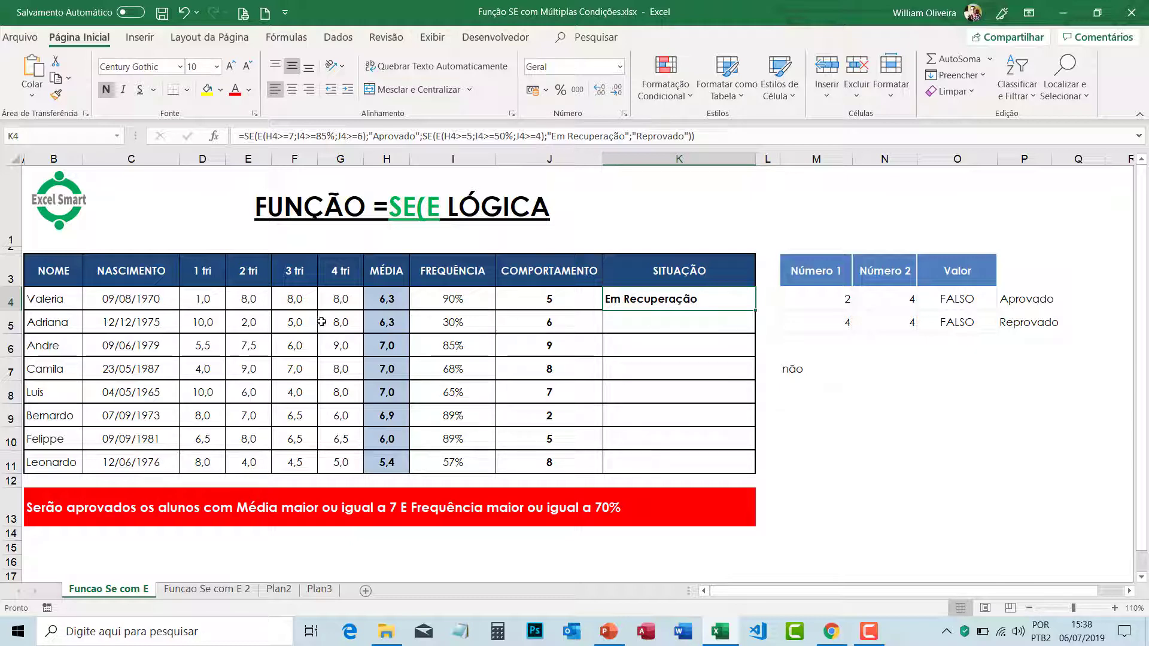
left_click(288, 300)
type("1")
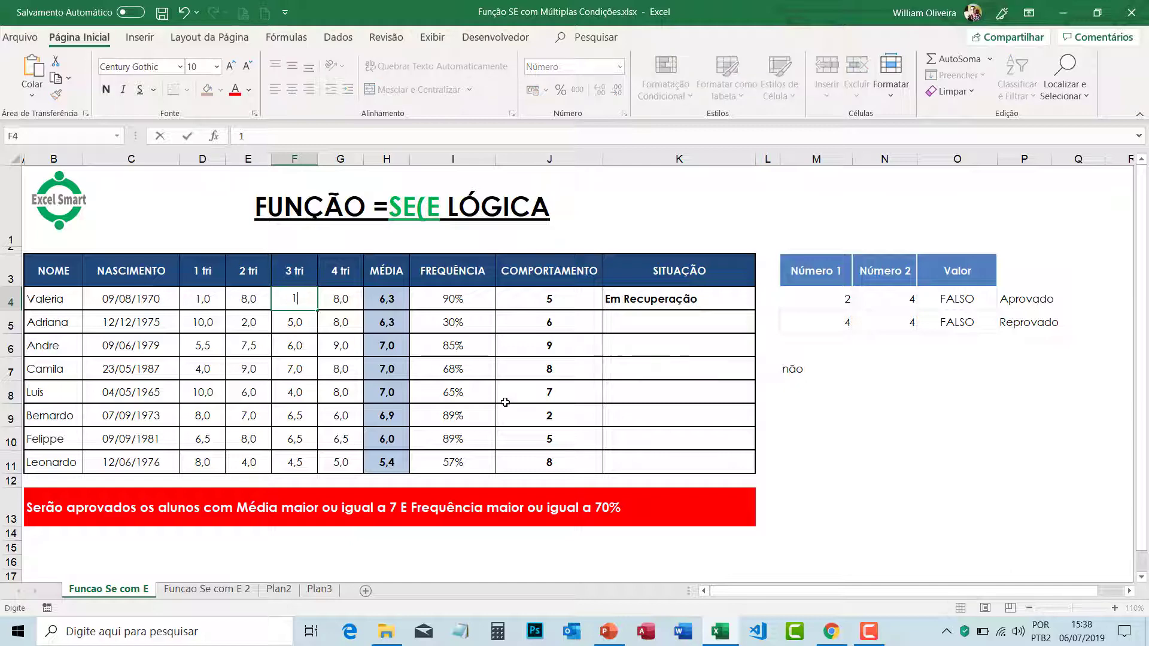
type("0")
key("Return")
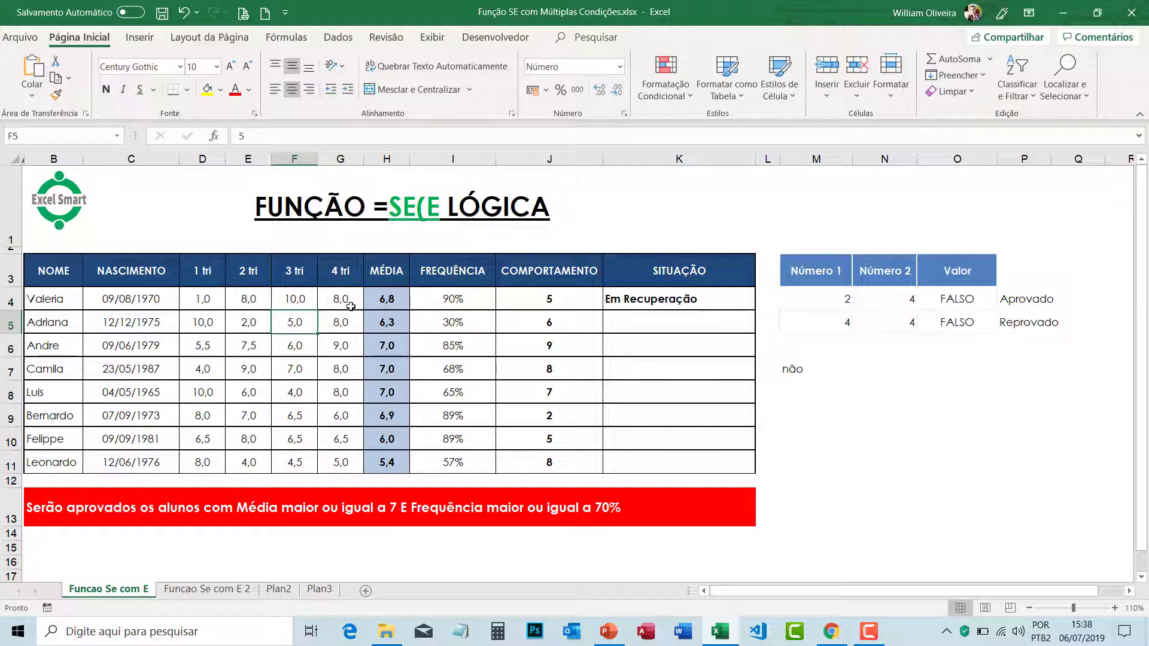
left_click(351, 305)
type("10")
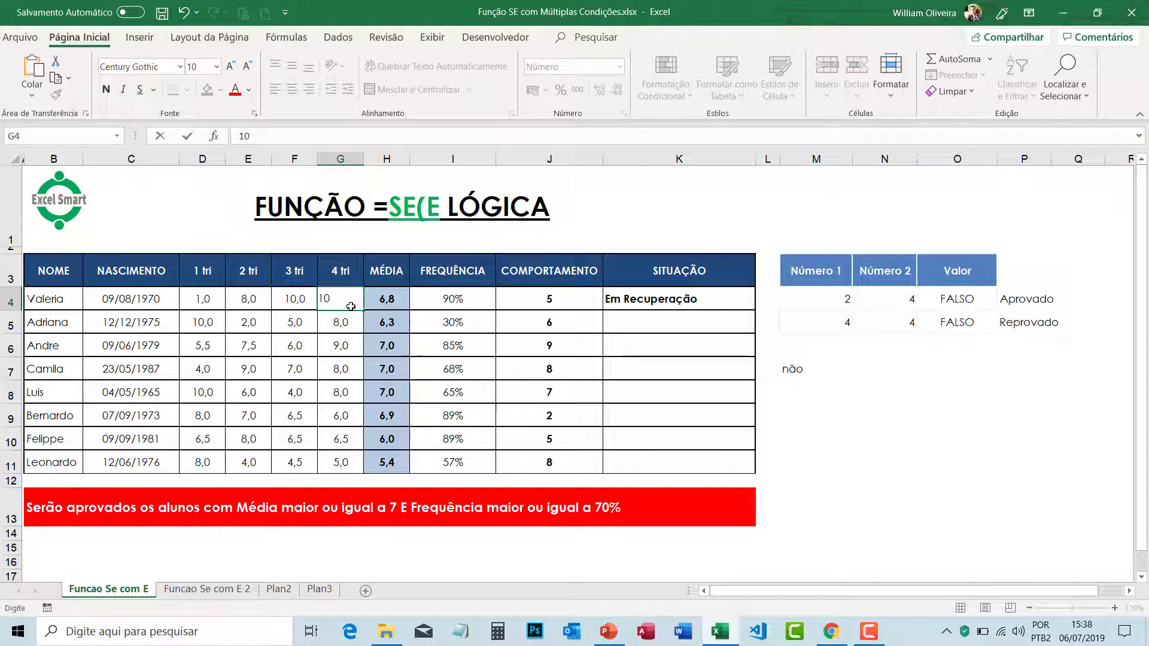
key("Return")
- Test COMPORTAMENTO 6 in J4, undo it back to 5, and check K4's result
left_click(556, 301)
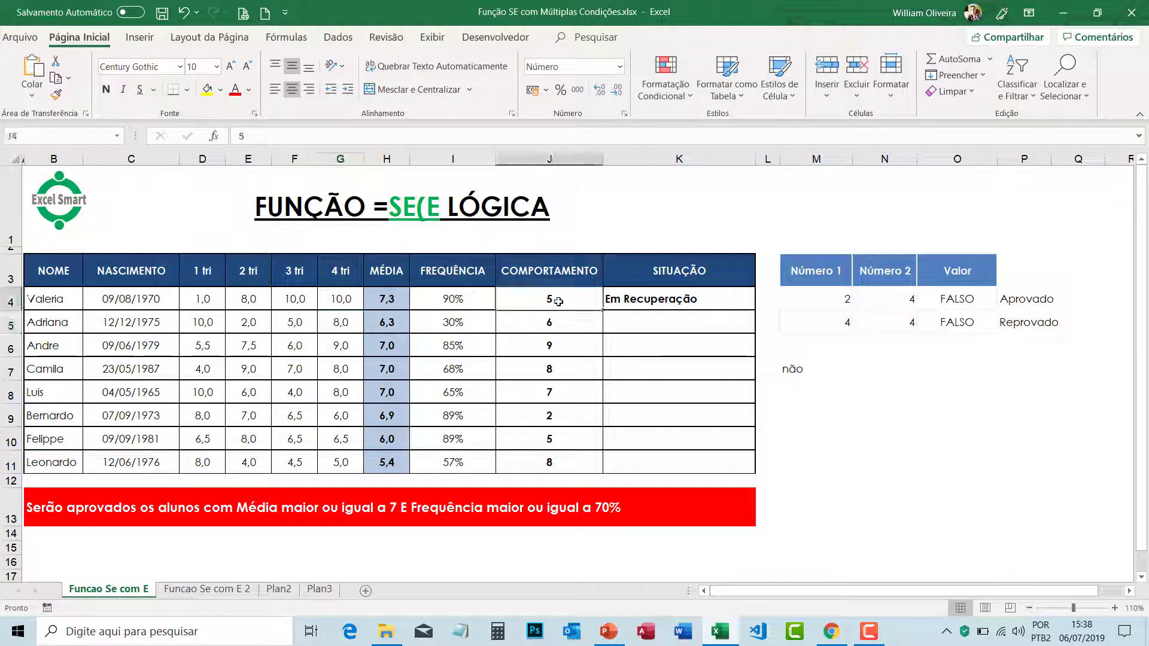
type("6")
key("Return")
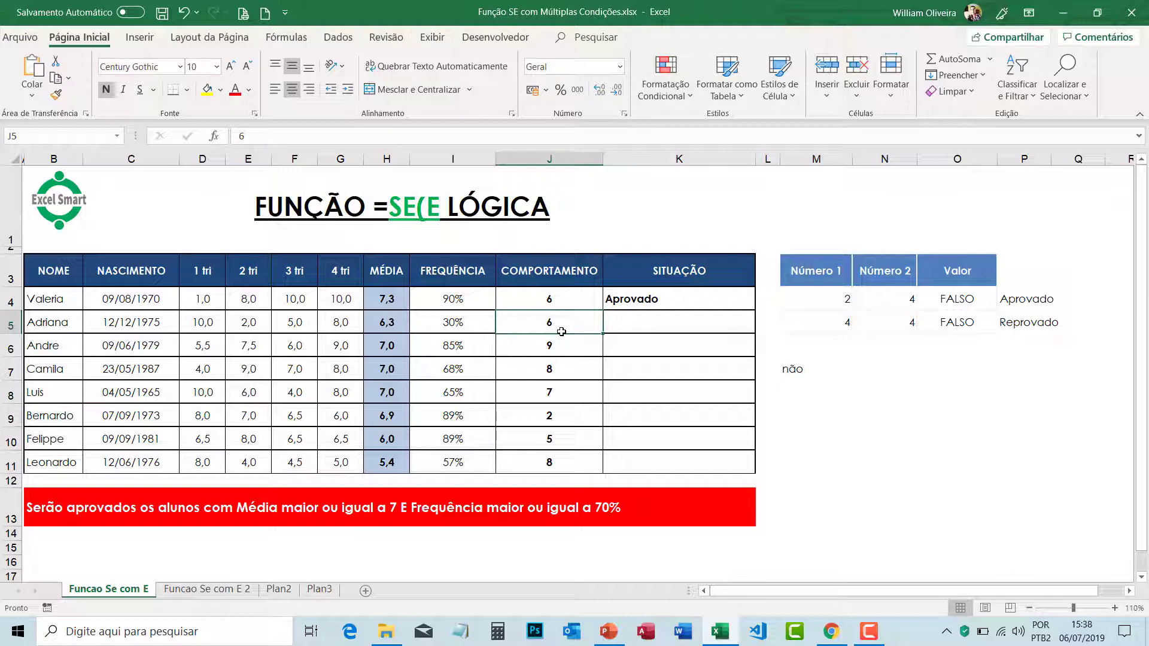
key("ctrl+z")
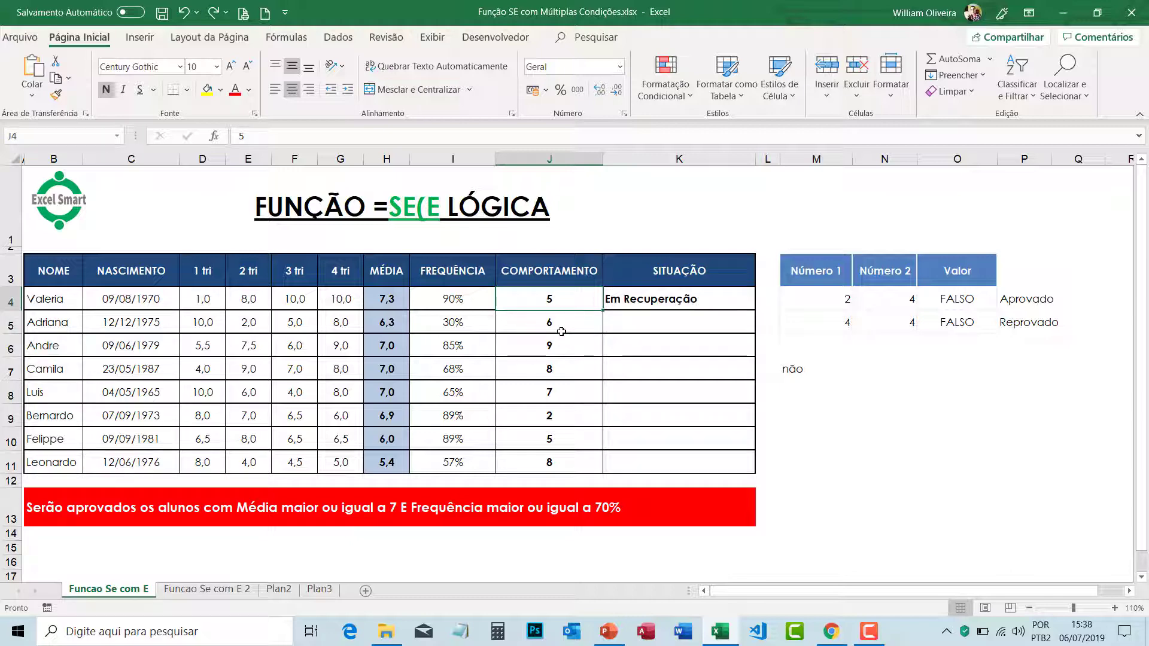
left_click(389, 299)
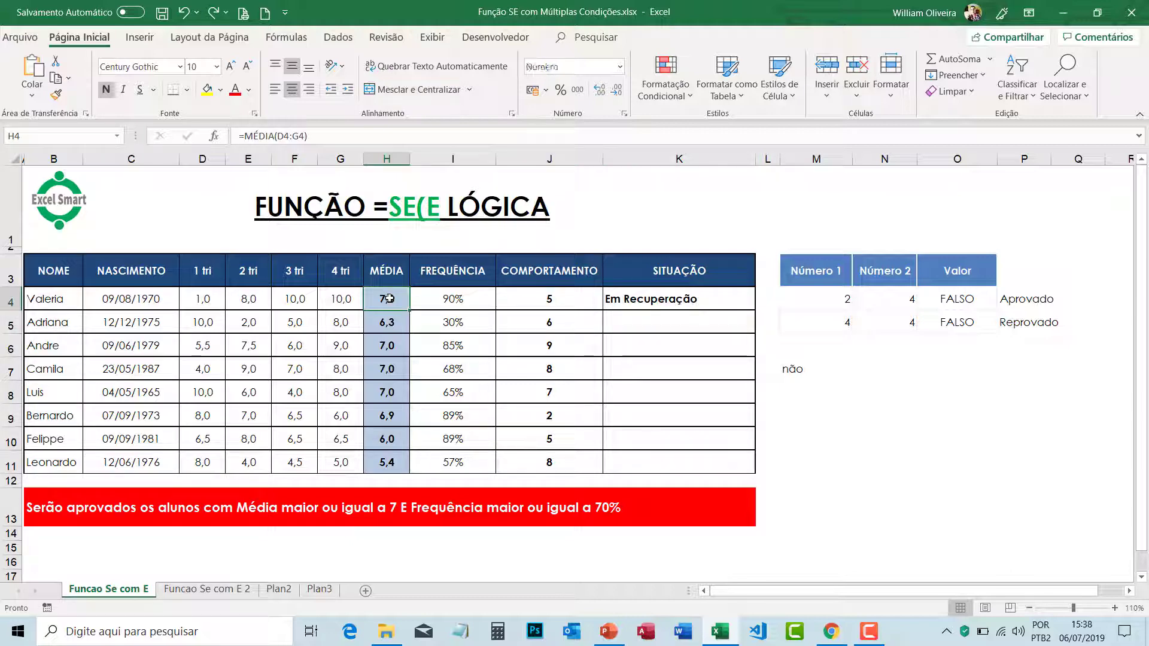
double_click(658, 304)
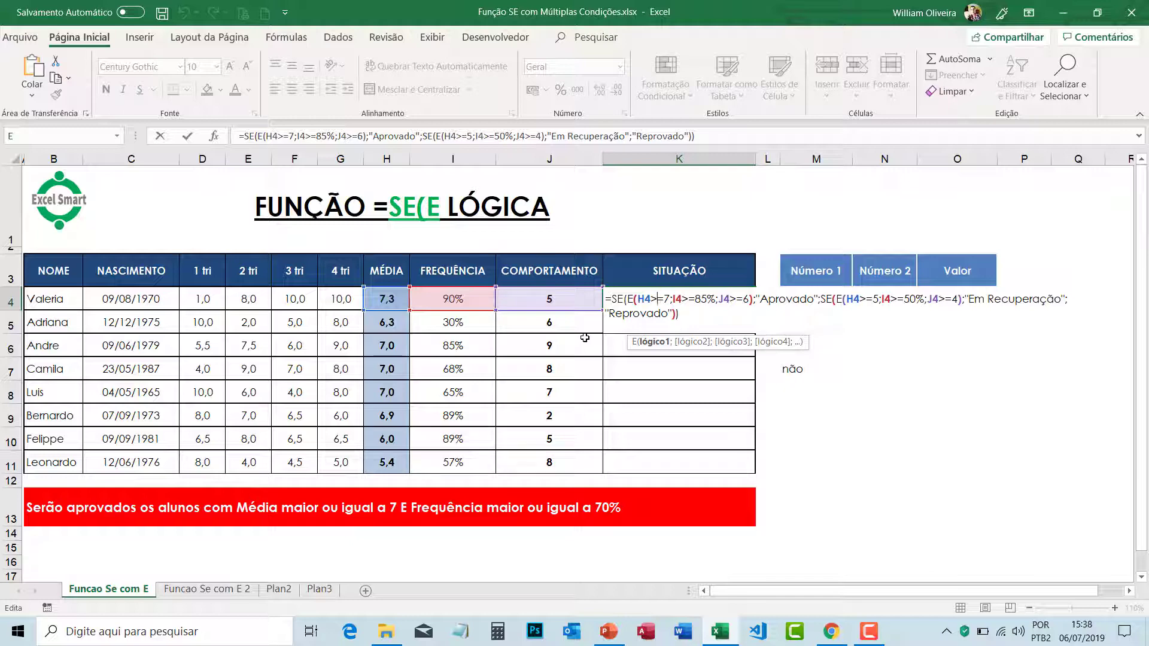
left_click_drag(848, 297, 874, 299)
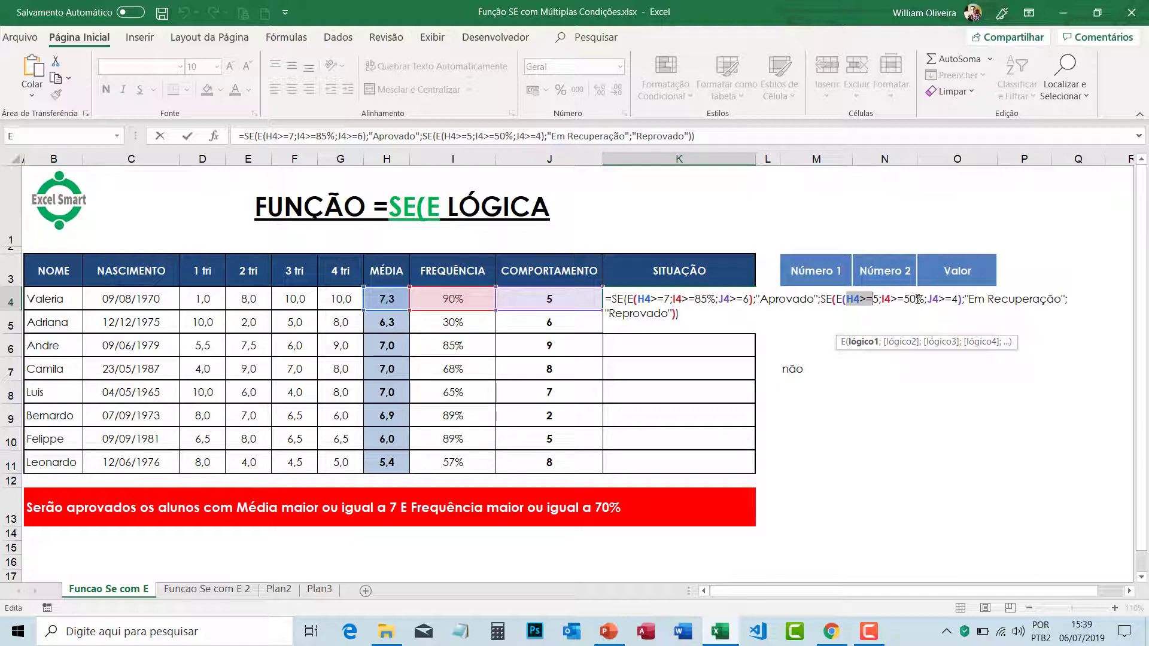
left_click_drag(916, 300, 896, 300)
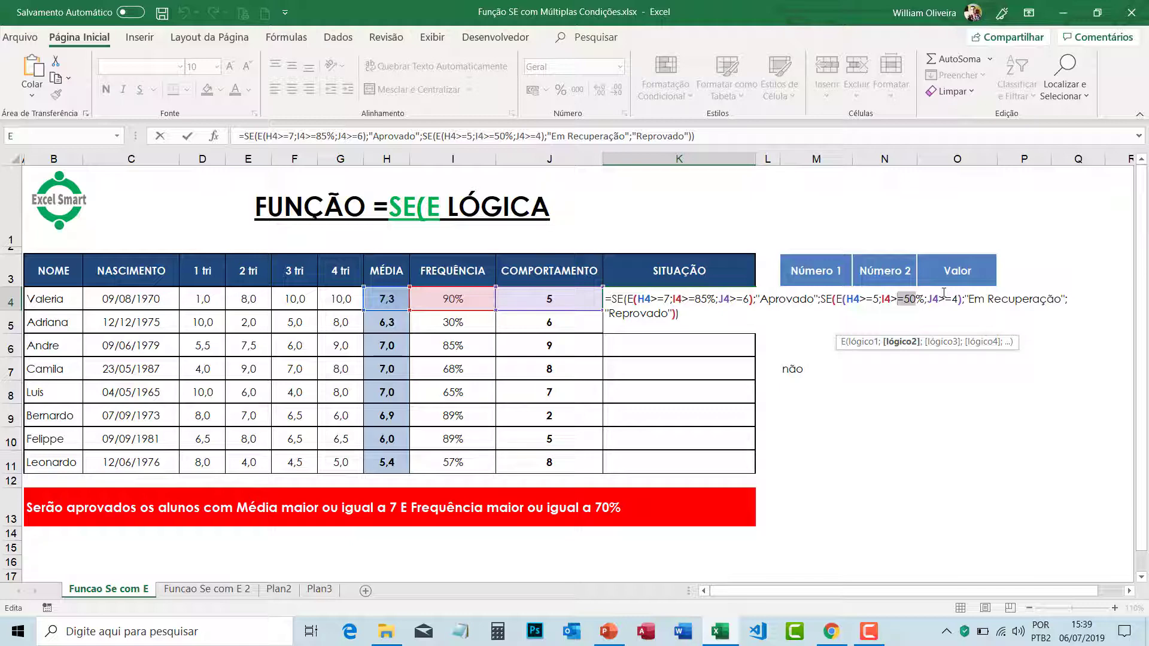
key("Return")
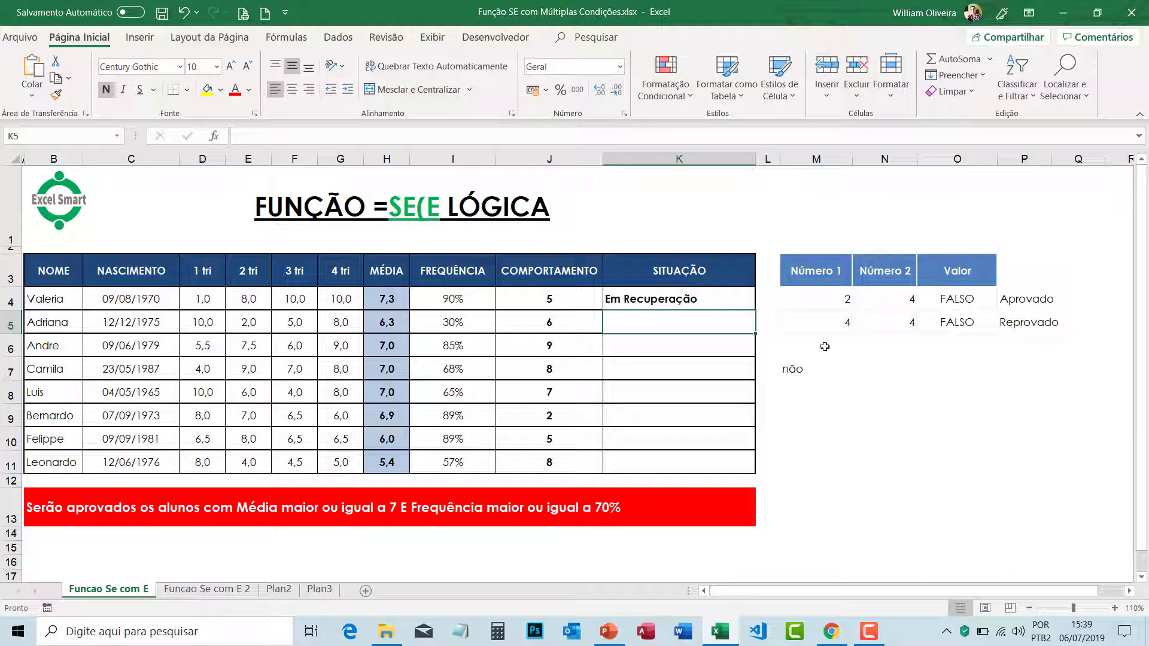
left_click(636, 304)
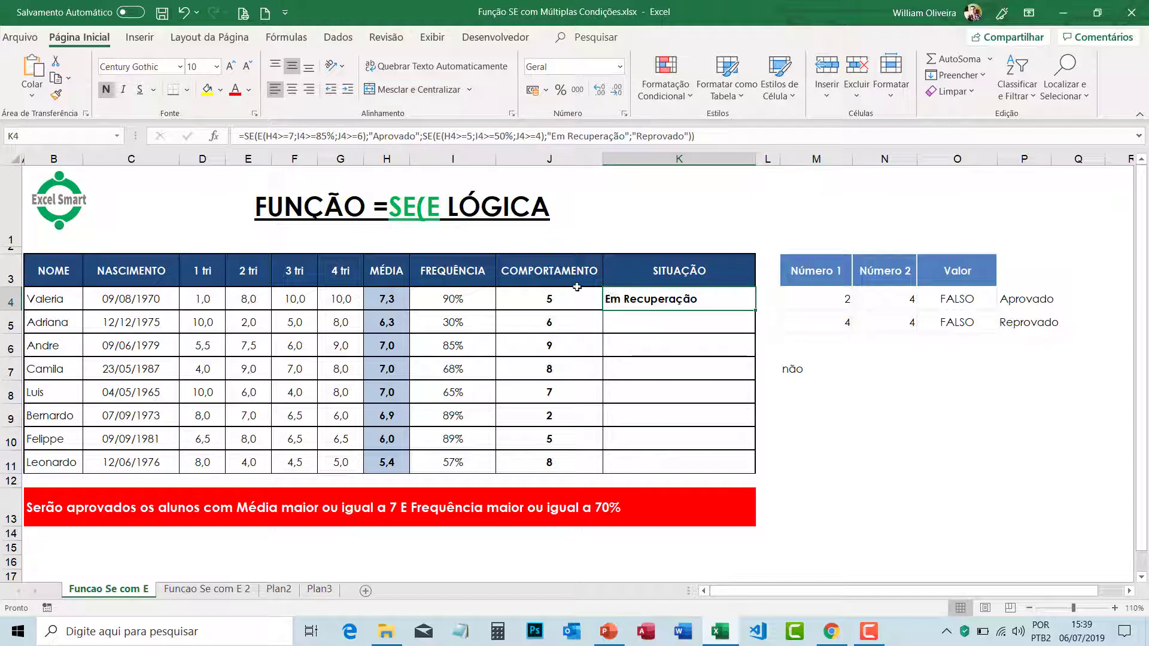